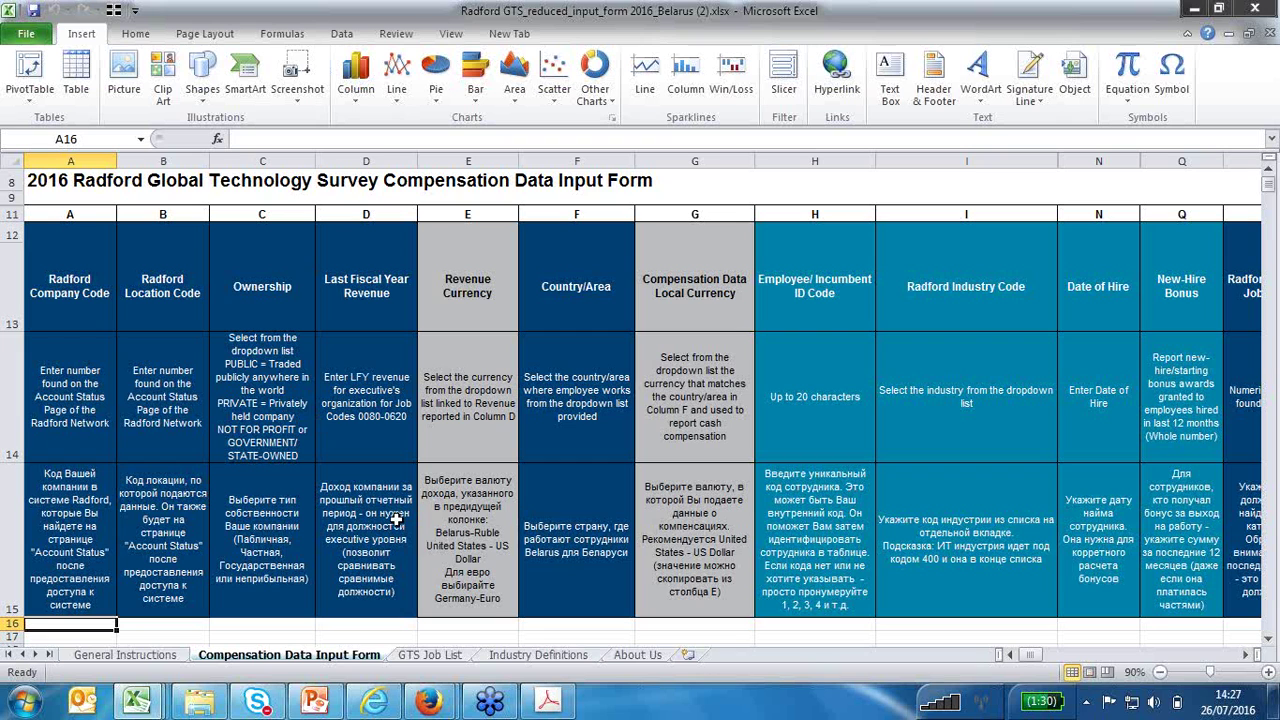
Set the Country/Area for the first data entry row, cell F16, to Belarus using its list of allowed values.
left_click(594, 626)
scroll(641, 626, "down", 2)
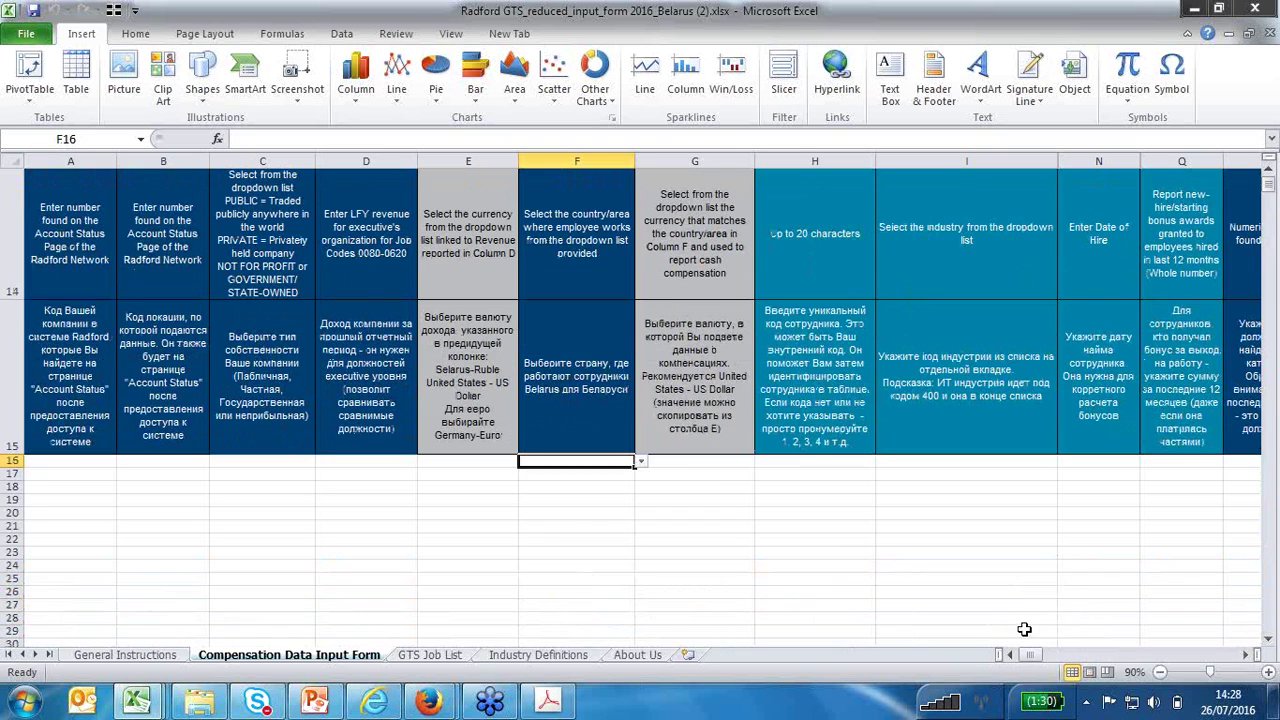
left_click(641, 462)
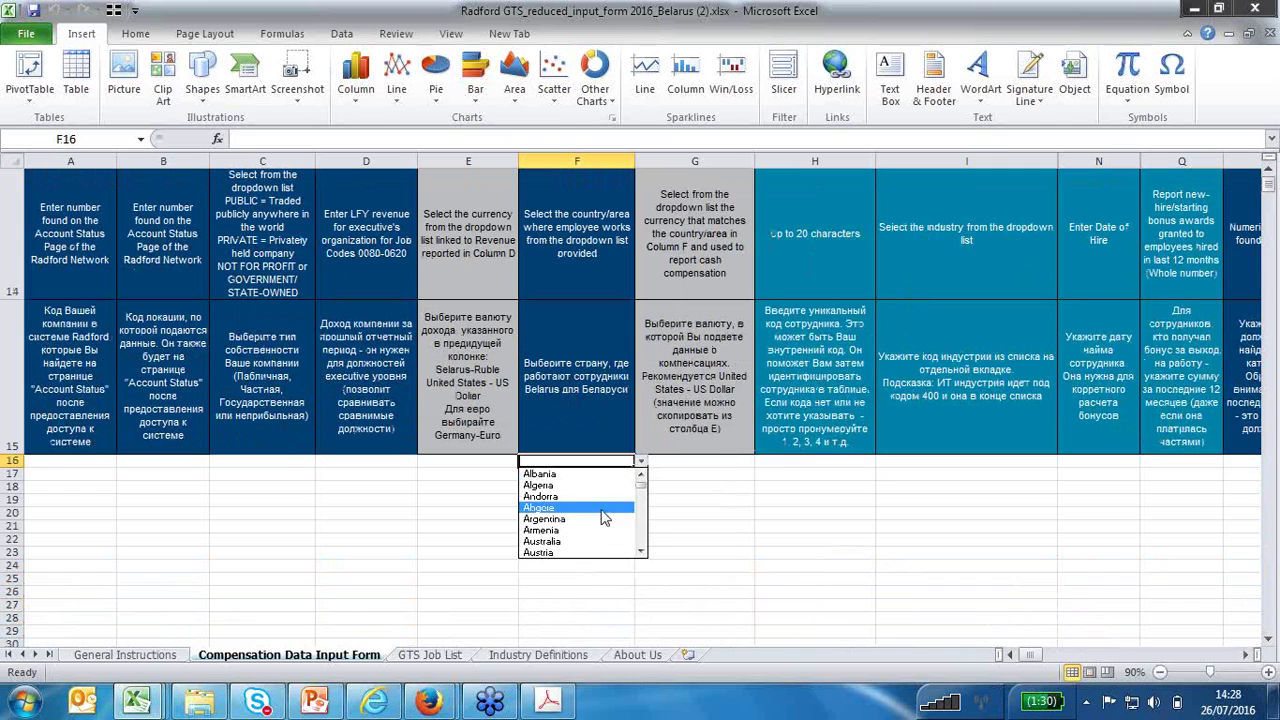
scroll(646, 560, "down", 4)
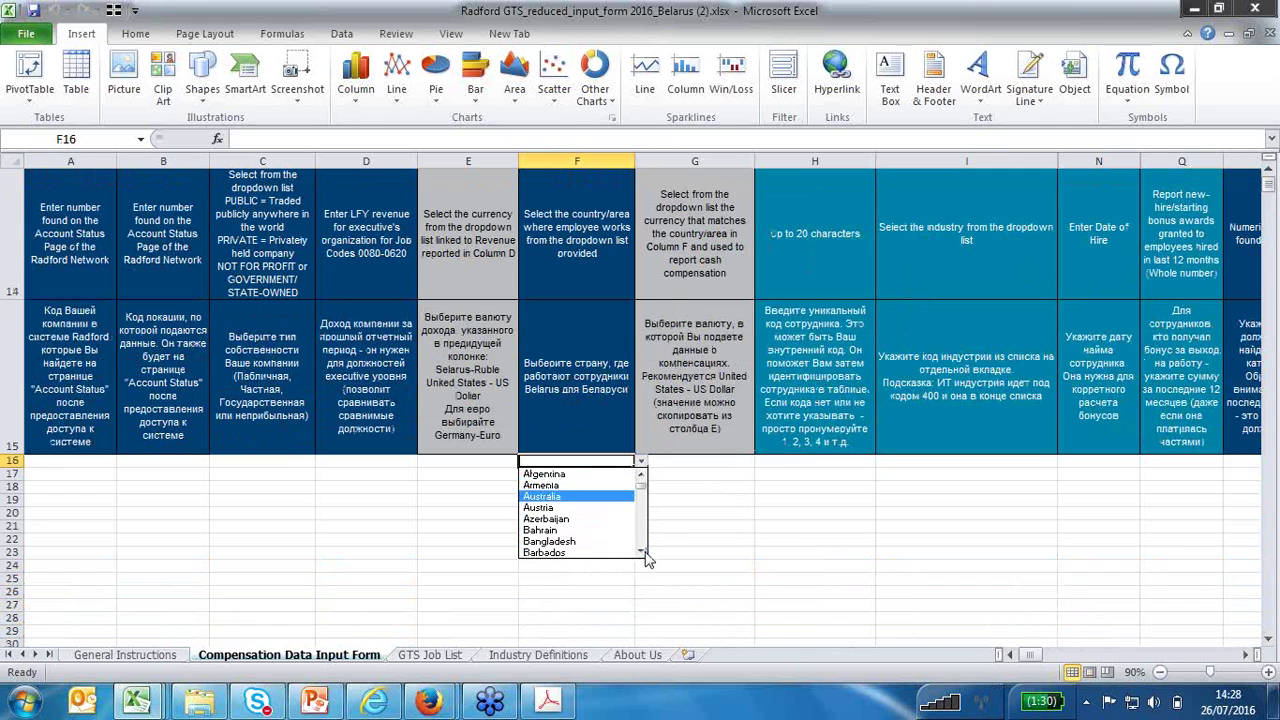
scroll(640, 560, "down", 2)
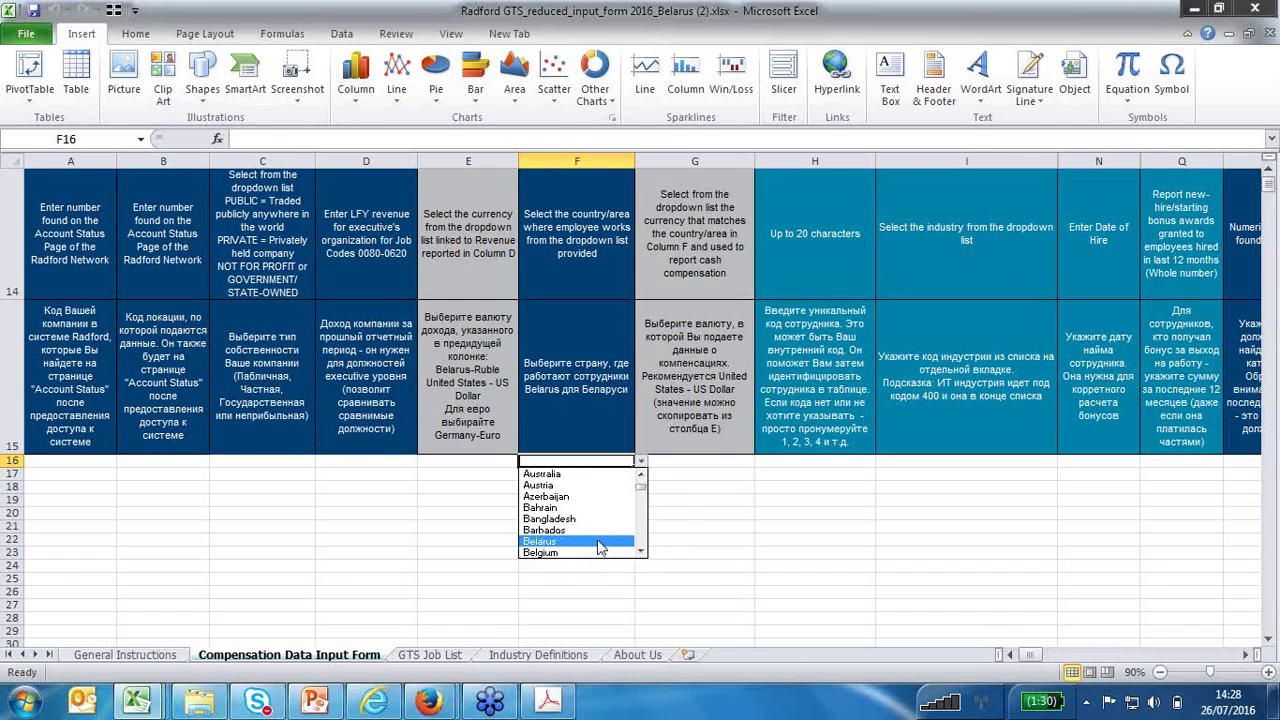
left_click(620, 543)
scroll(722, 505, "up", 2)
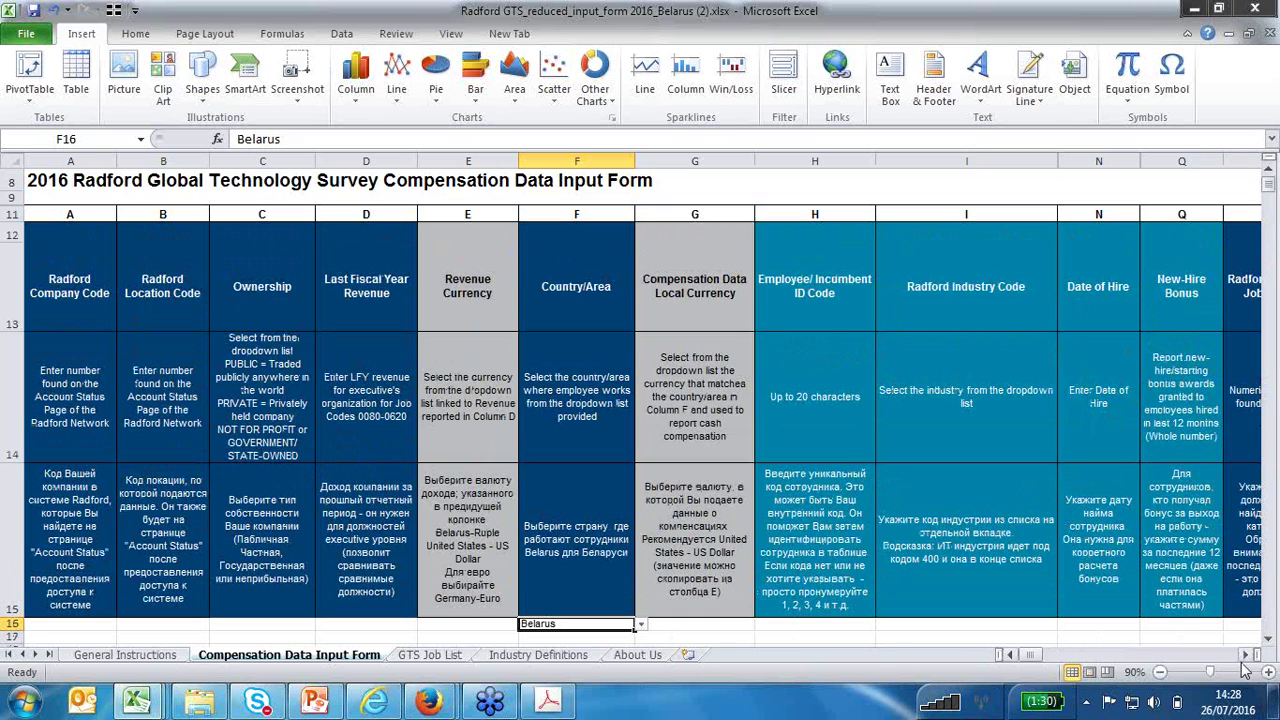
Examine the Employee ID Code column and browse the industries available for Radford Industry Code in row 16.
left_click(814, 624)
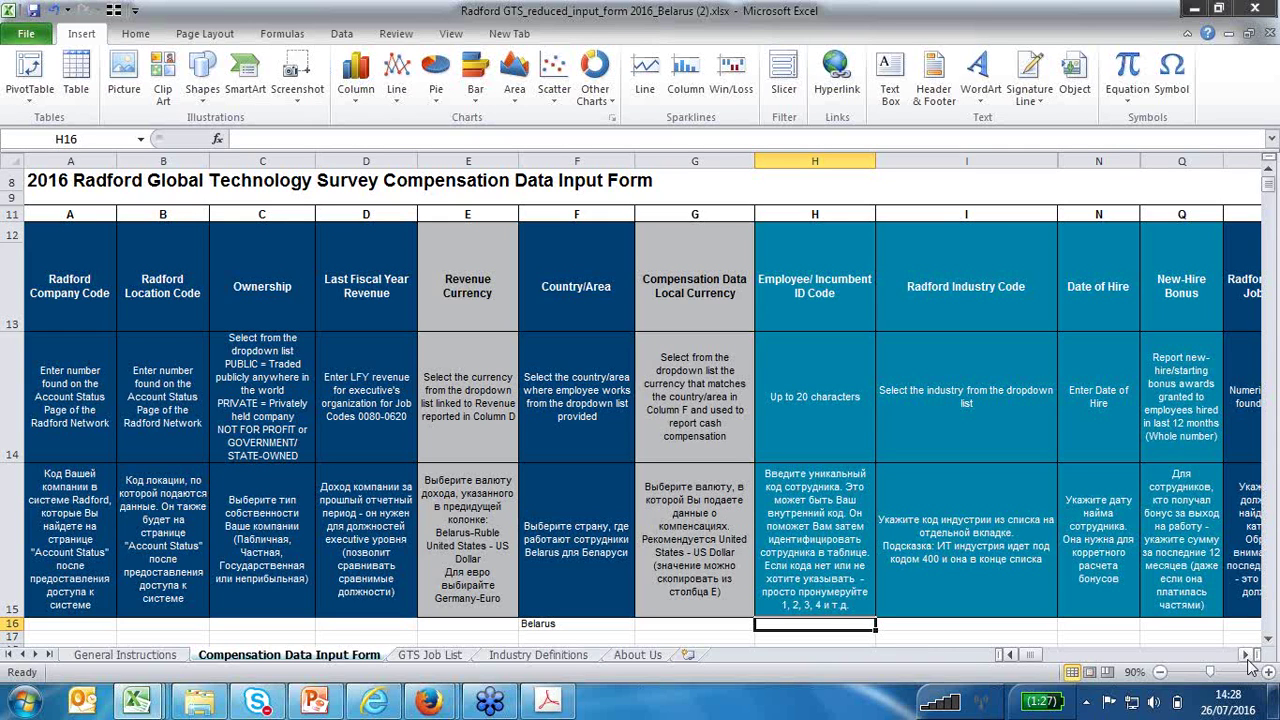
left_click(1247, 656)
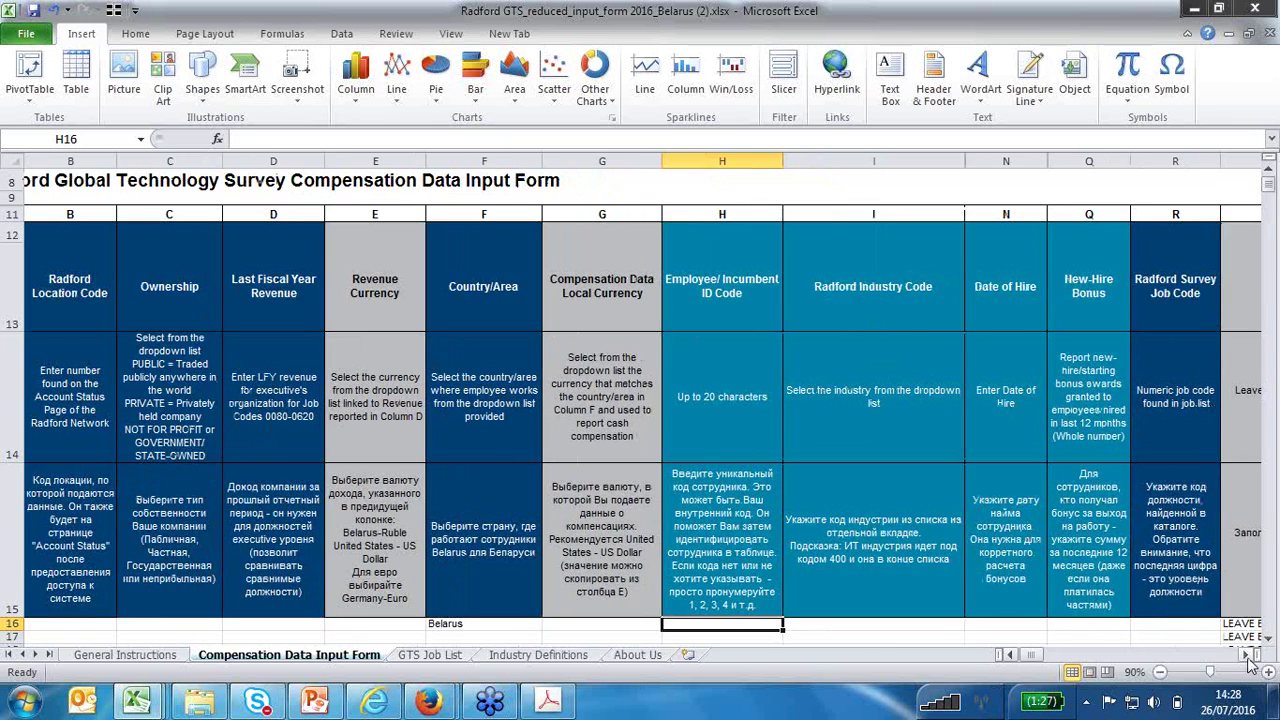
left_click(1247, 656)
left_click(1247, 656)
left_click(1247, 656)
left_click(1247, 656)
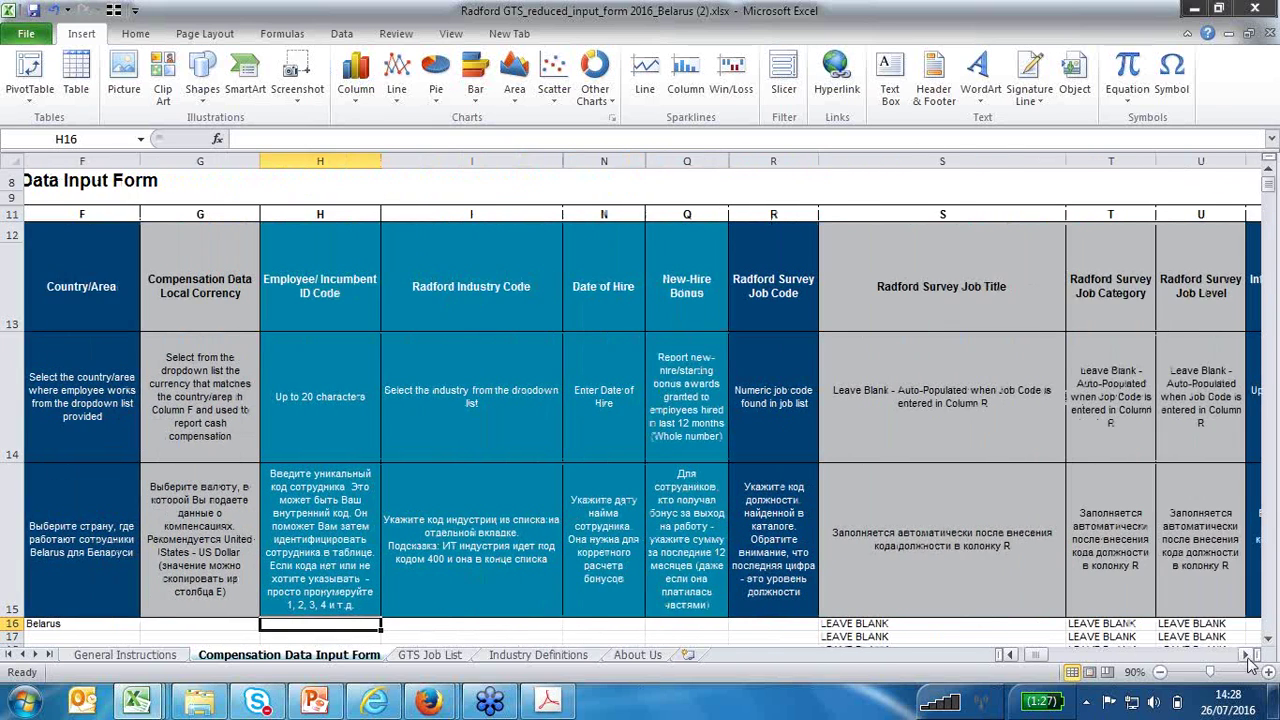
left_click(1247, 656)
left_click(378, 626)
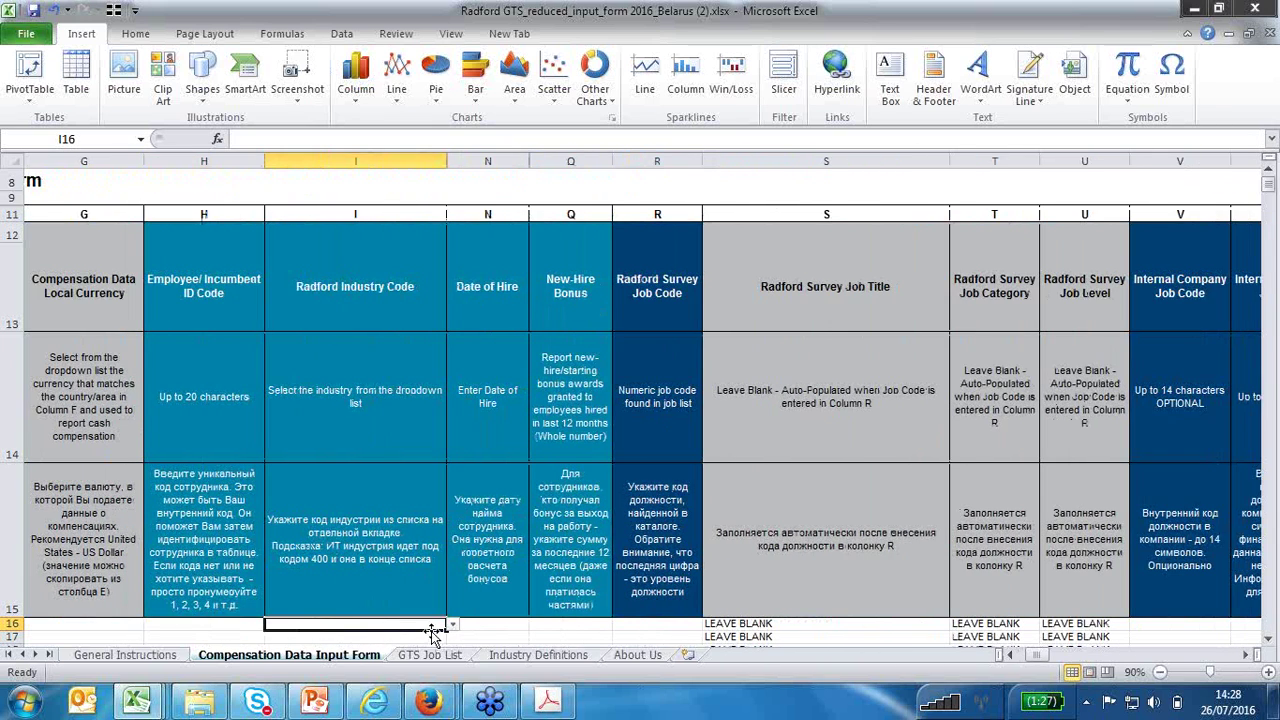
left_click(452, 626)
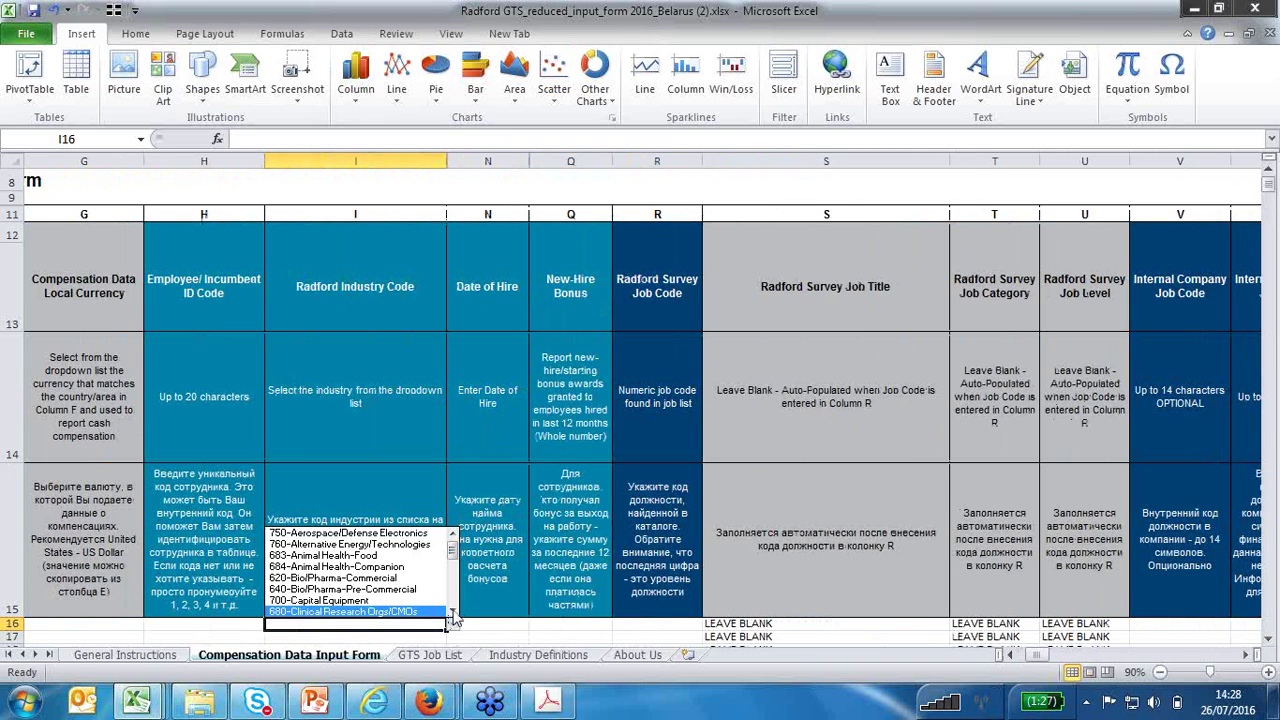
left_click(452, 614)
left_click(452, 614)
left_click(452, 614)
left_click(452, 614)
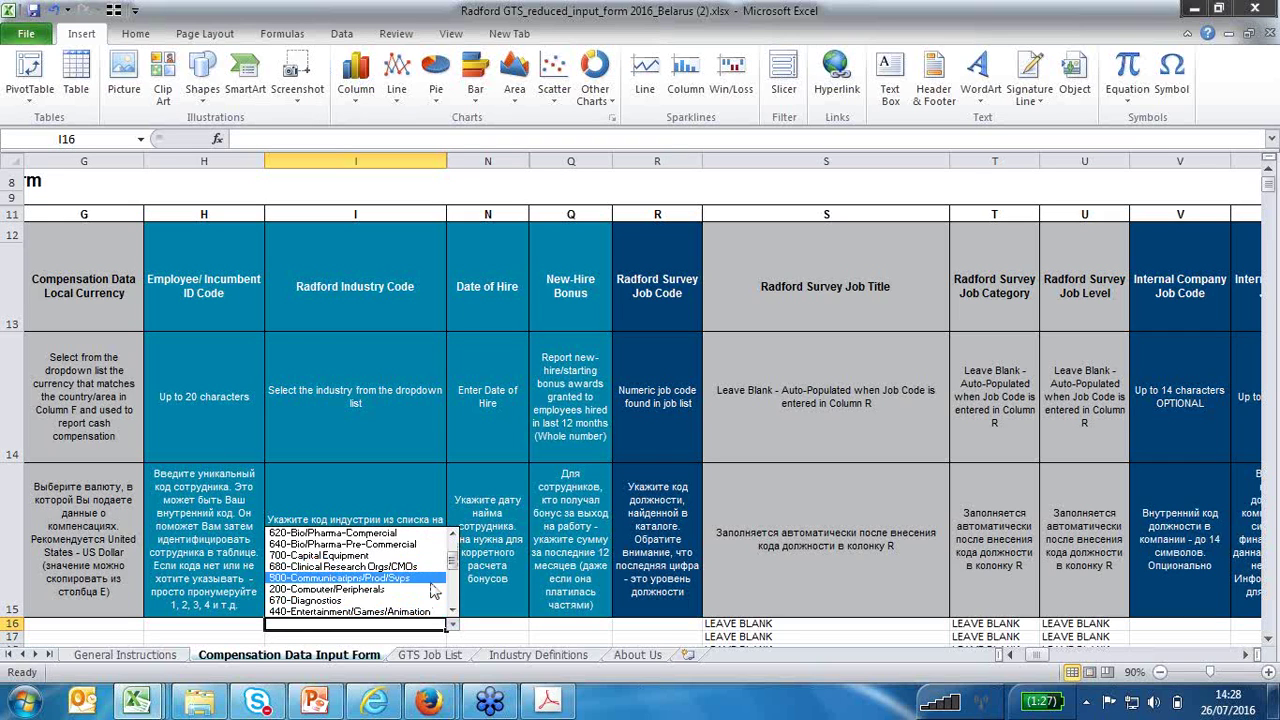
left_click(452, 614)
left_click(452, 614)
left_click(452, 614)
left_click(452, 614)
left_click(452, 614)
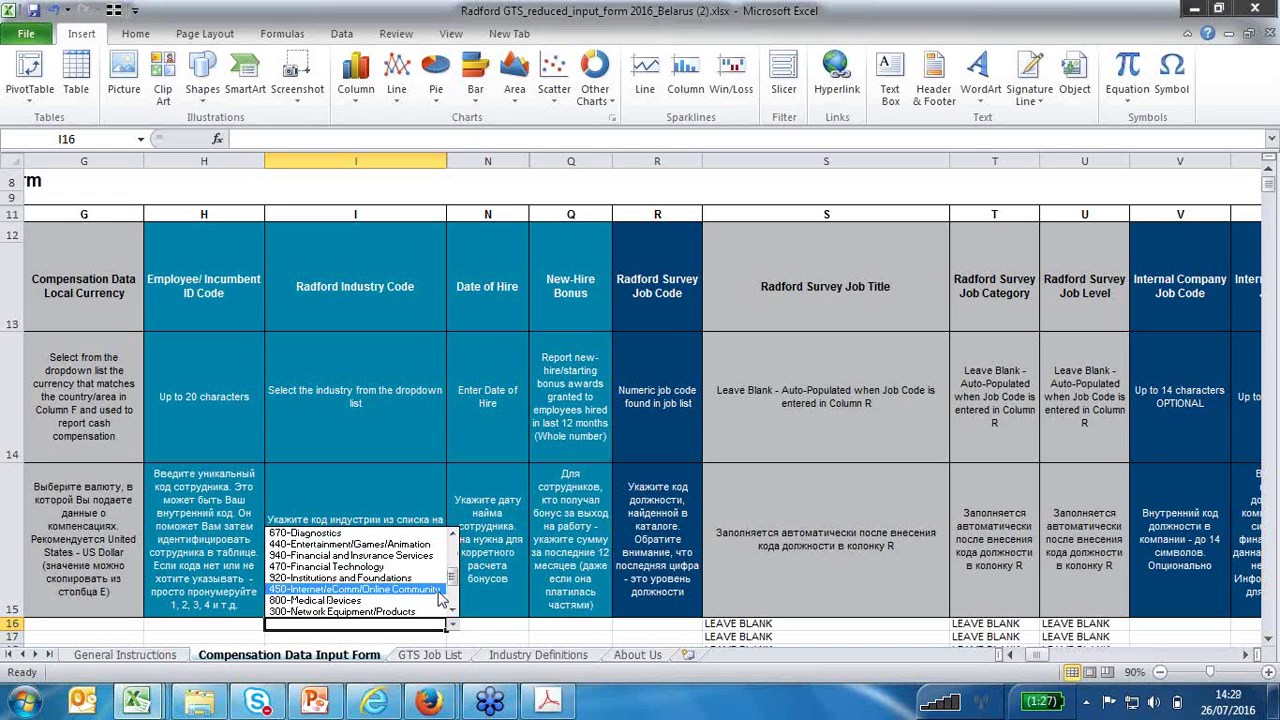
left_click(452, 614)
left_click(452, 614)
left_click(452, 614)
left_click(541, 627)
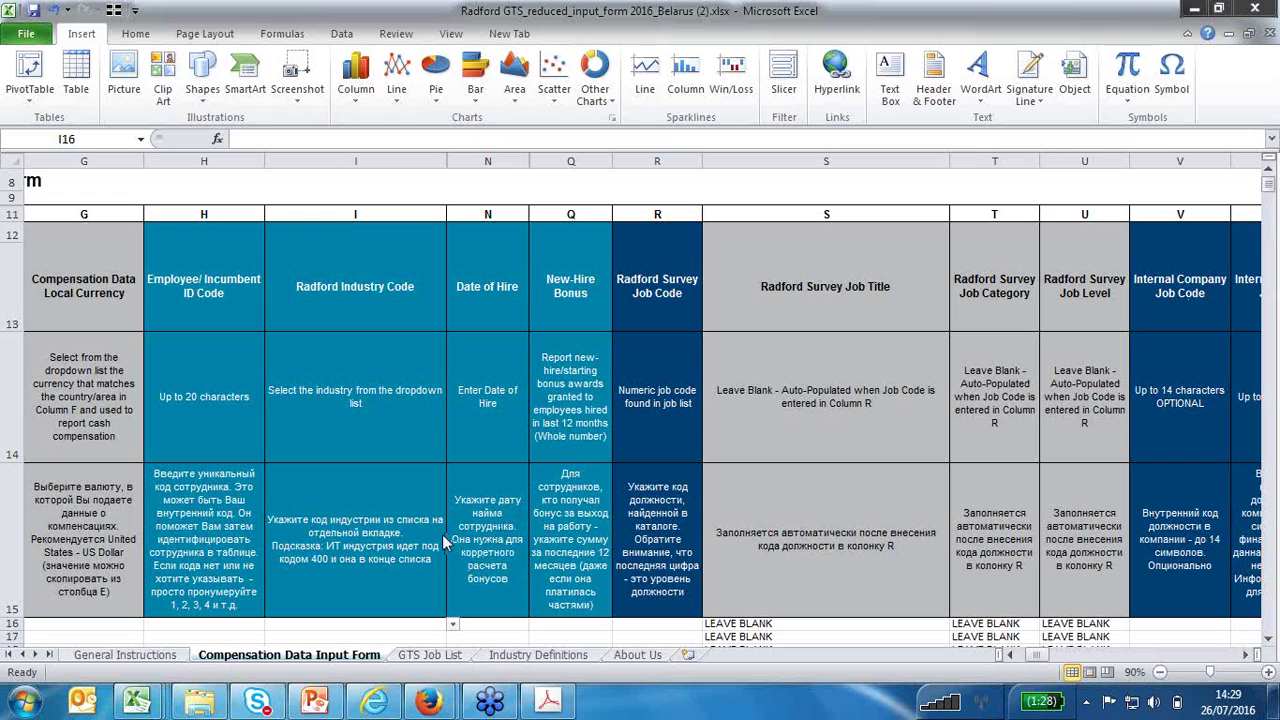
Enter 2505 as the Radford Survey Job Code in cell R16.
left_click(549, 624)
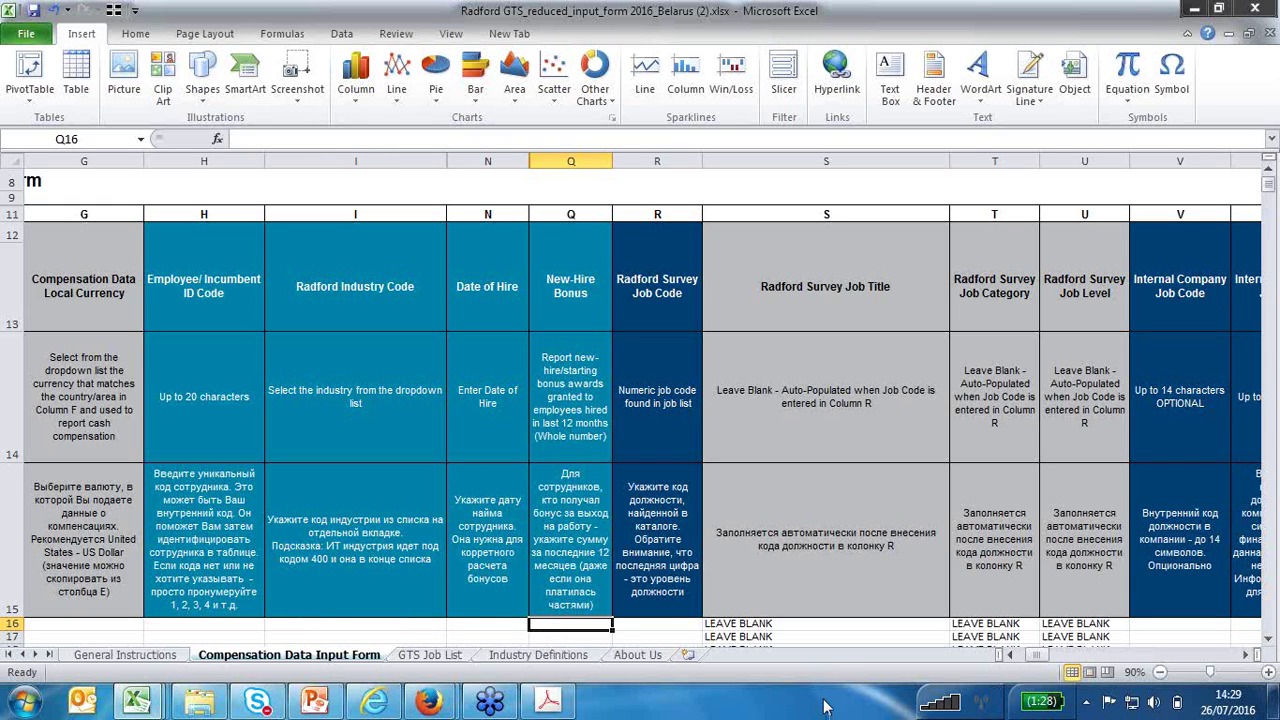
left_click(676, 623)
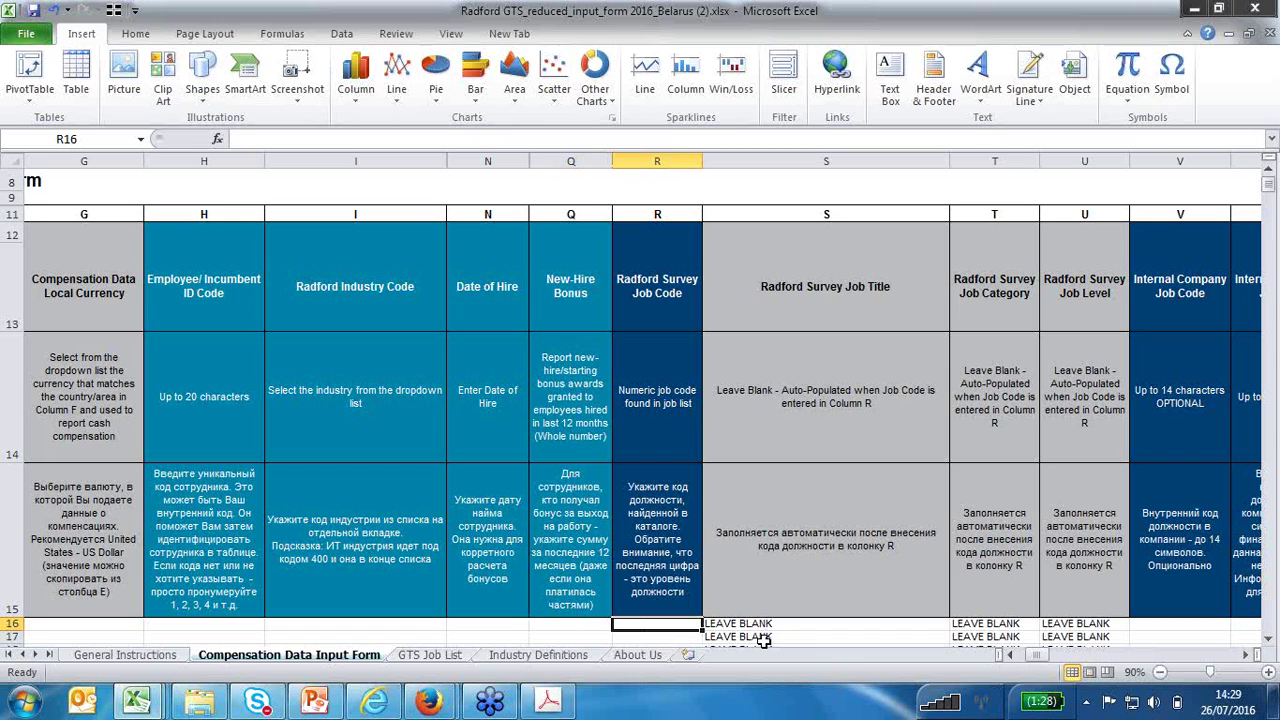
type("5")
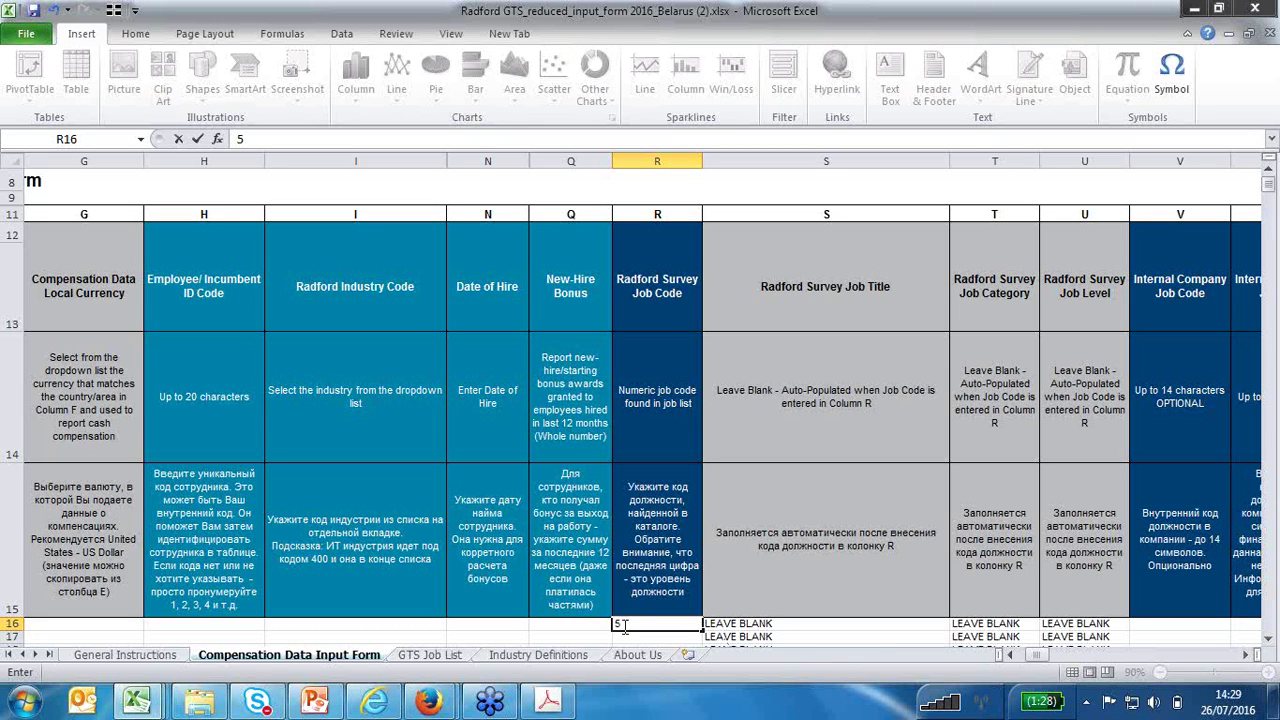
key("F2")
key("BackSpace")
type("2505")
left_click(561, 634)
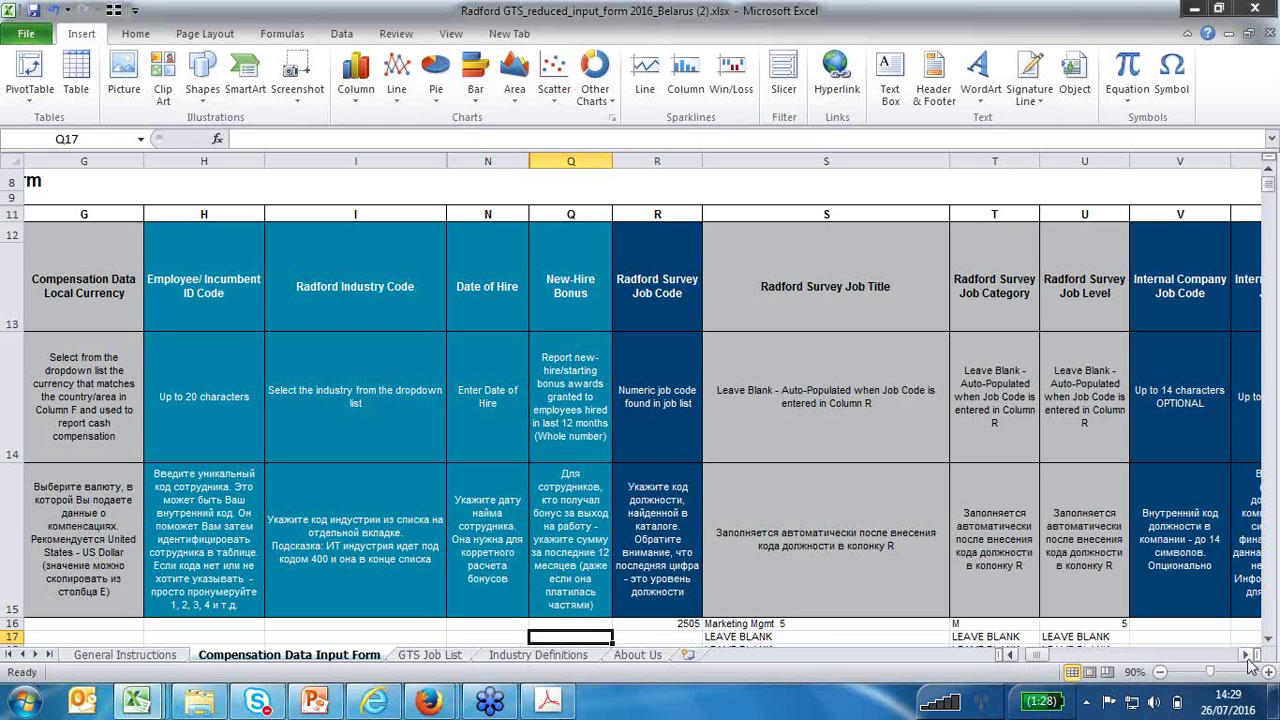
Examine the form columns from Radford Survey Job Title through the internal job fields to Current Annual Base Salary.
left_click(1245, 655)
left_click(1245, 655)
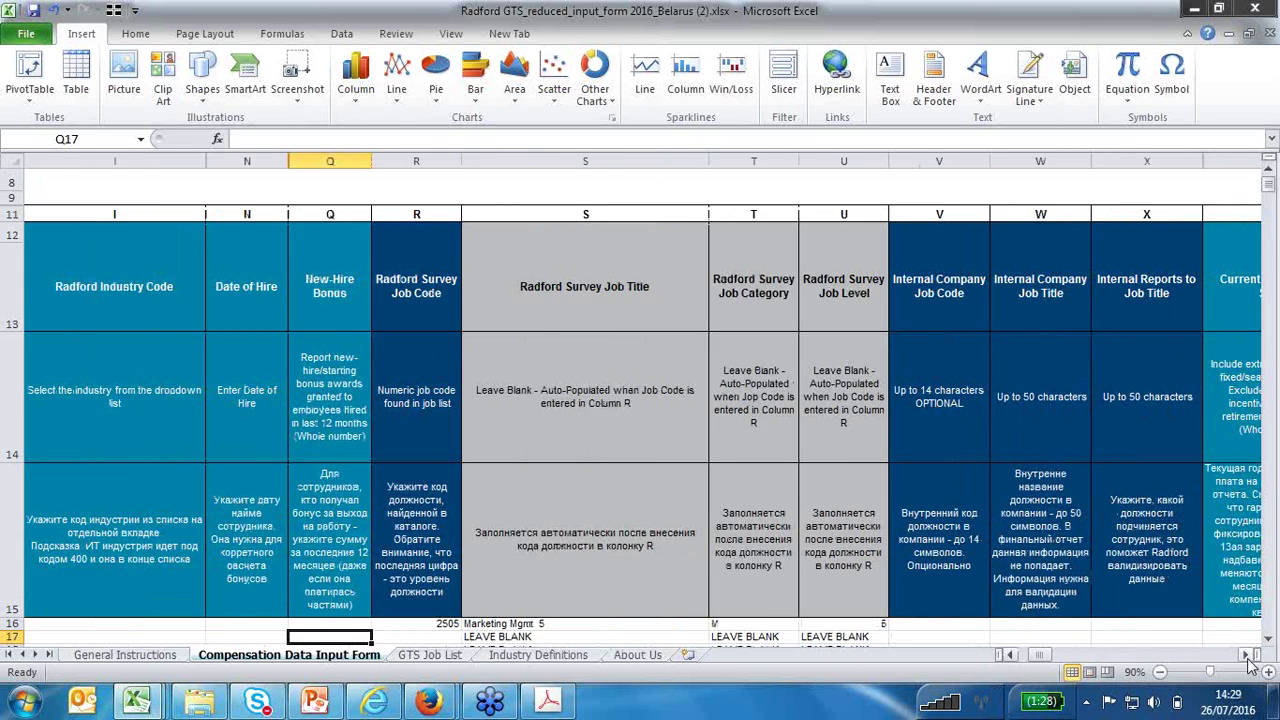
left_click(1246, 656)
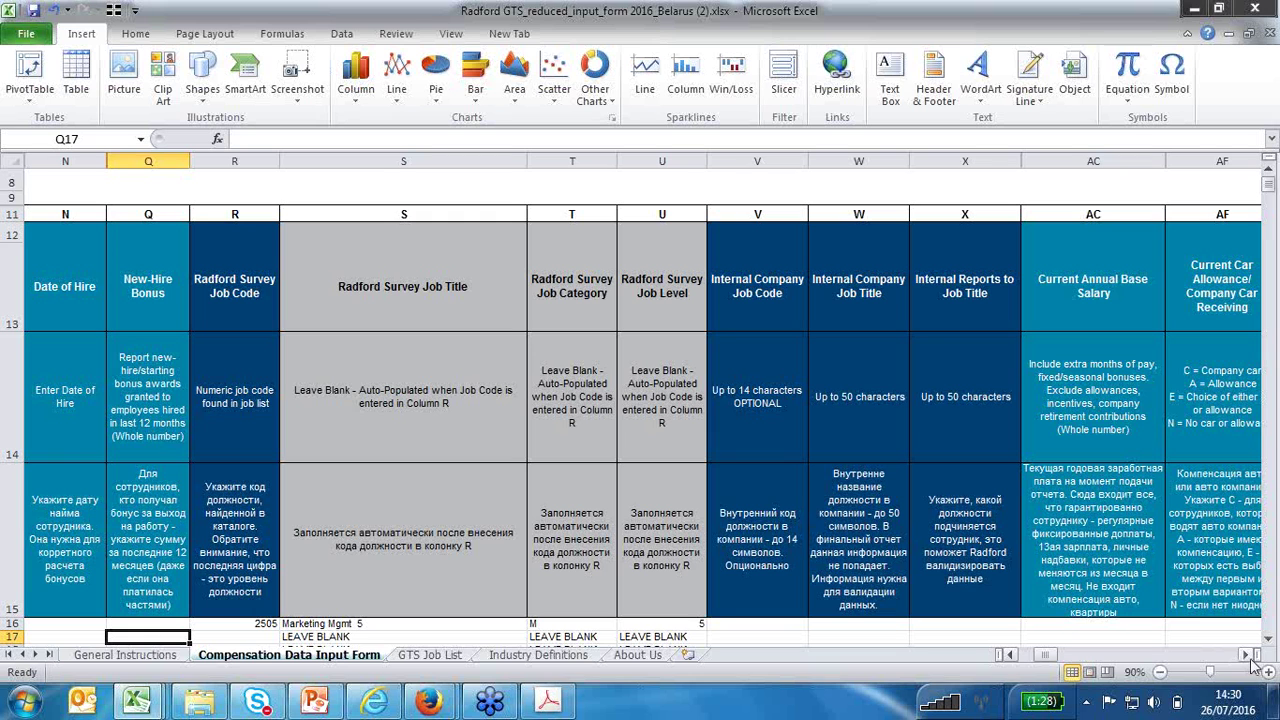
left_click(1250, 661)
left_click(1250, 661)
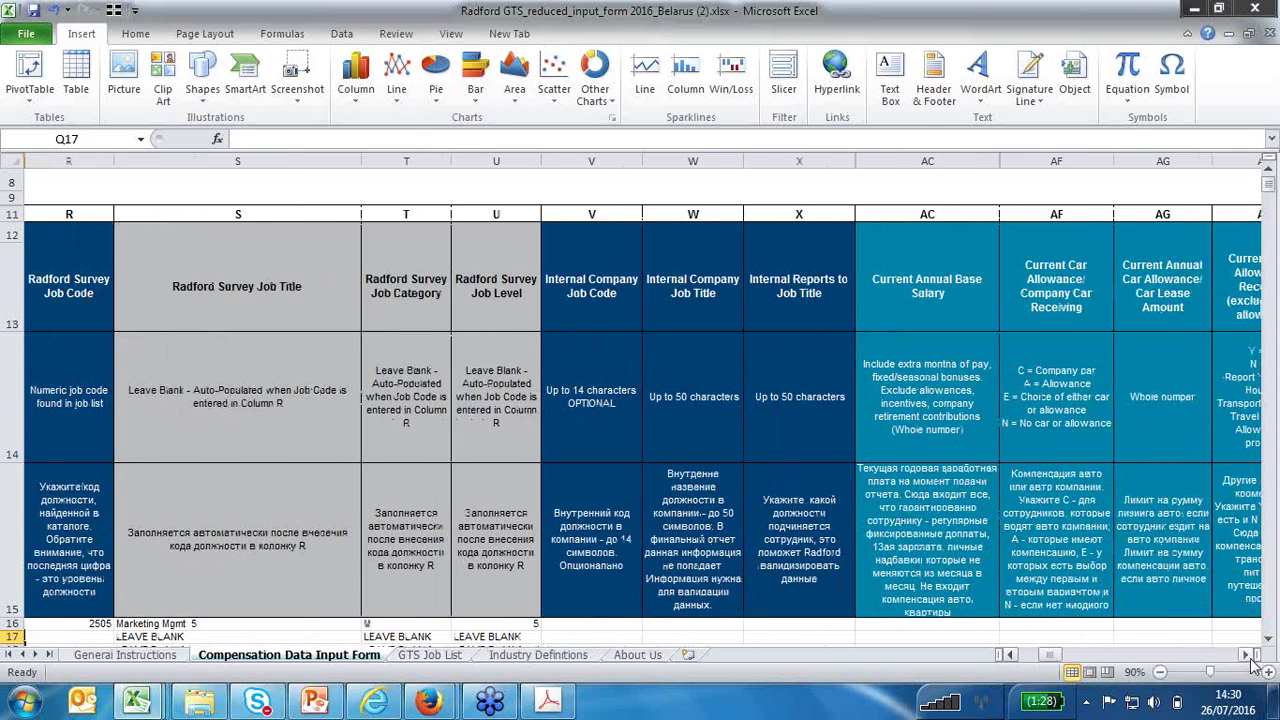
left_click(1250, 661)
left_click(1250, 661)
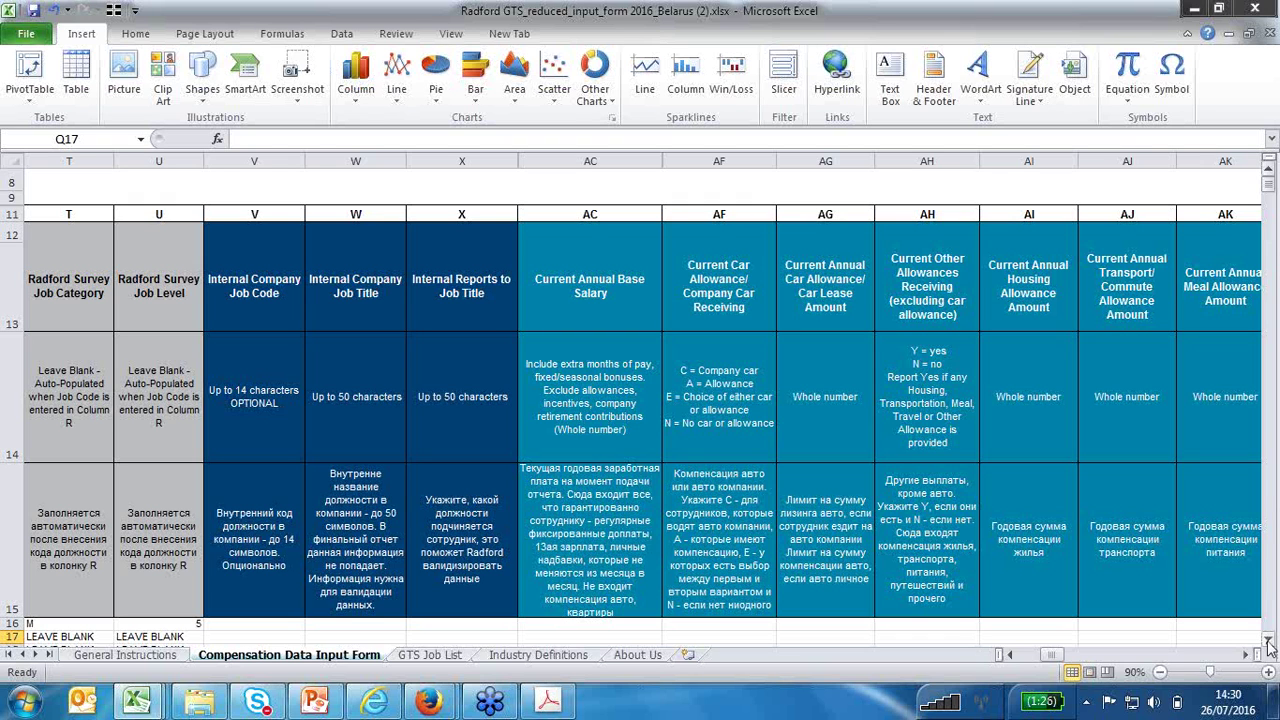
left_click(1268, 645)
left_click(1268, 645)
left_click(252, 588)
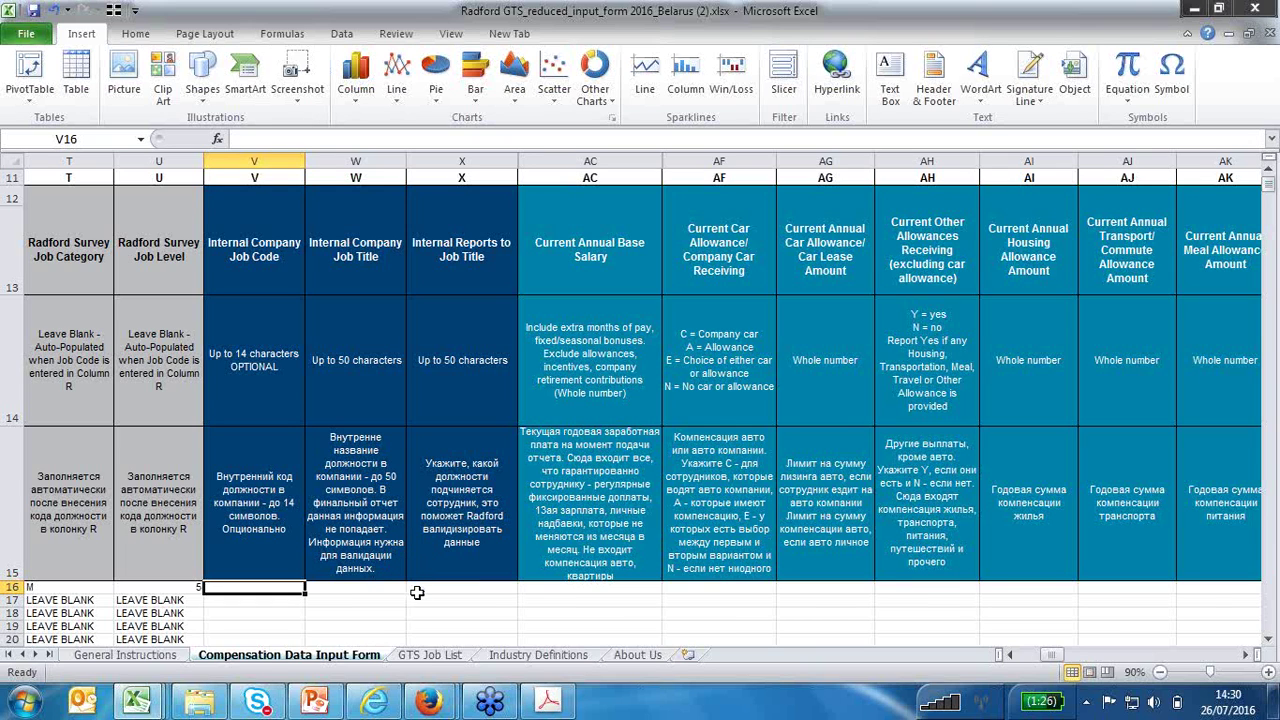
left_click(543, 594)
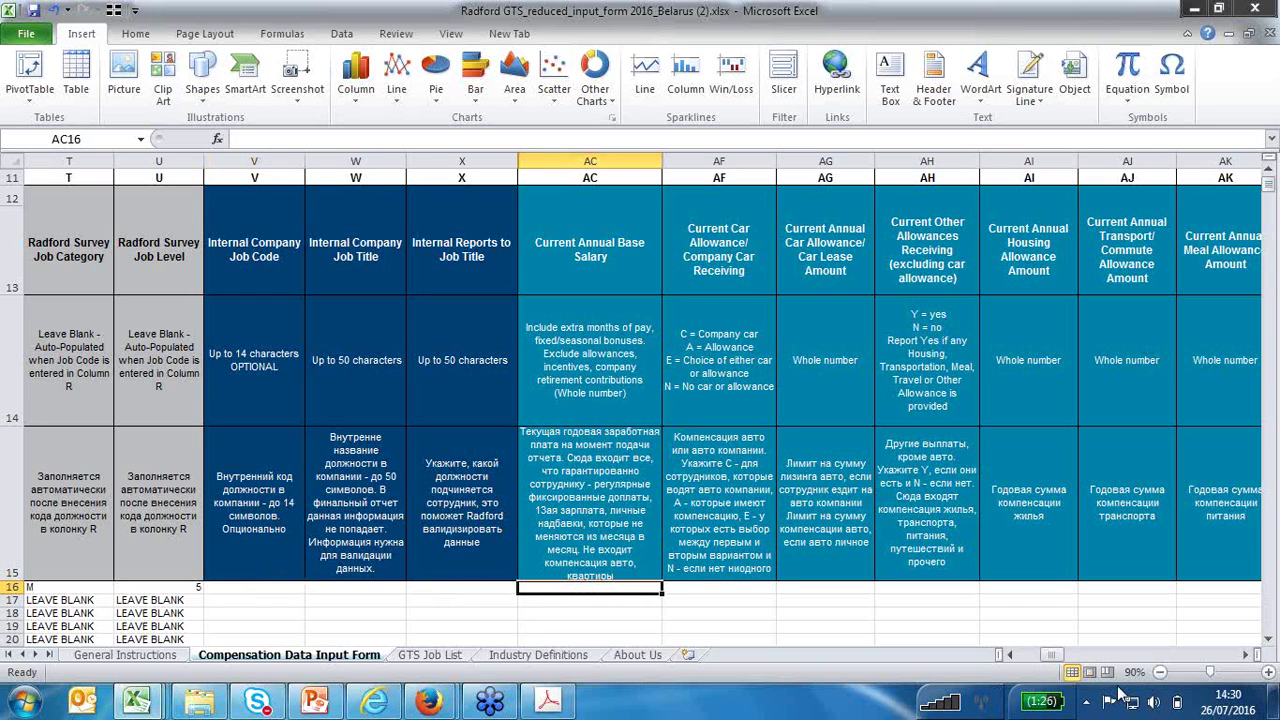
Examine the car, housing, transport, meal and other allowance columns and the incentive/bonus columns up to LFY Incentives/Bonus Actual Annual Payout.
left_click(1246, 655)
left_click(1247, 656)
left_click(1247, 656)
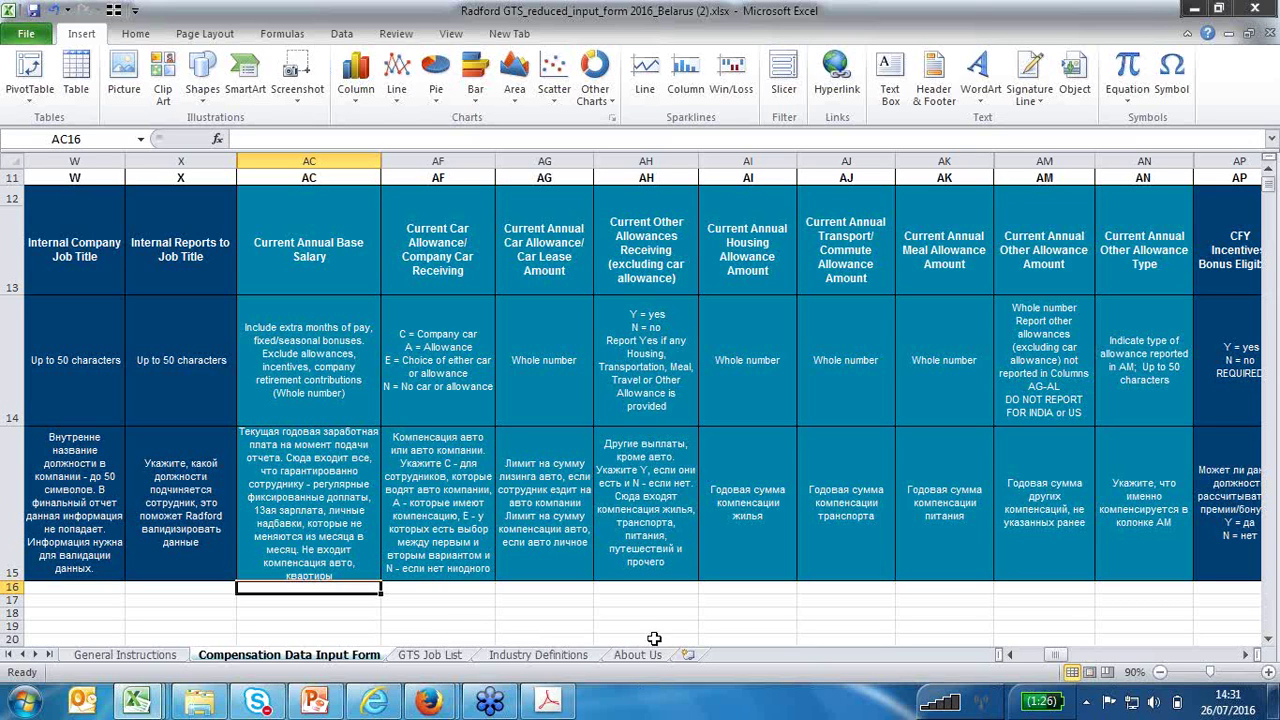
left_click(1249, 667)
left_click(1249, 667)
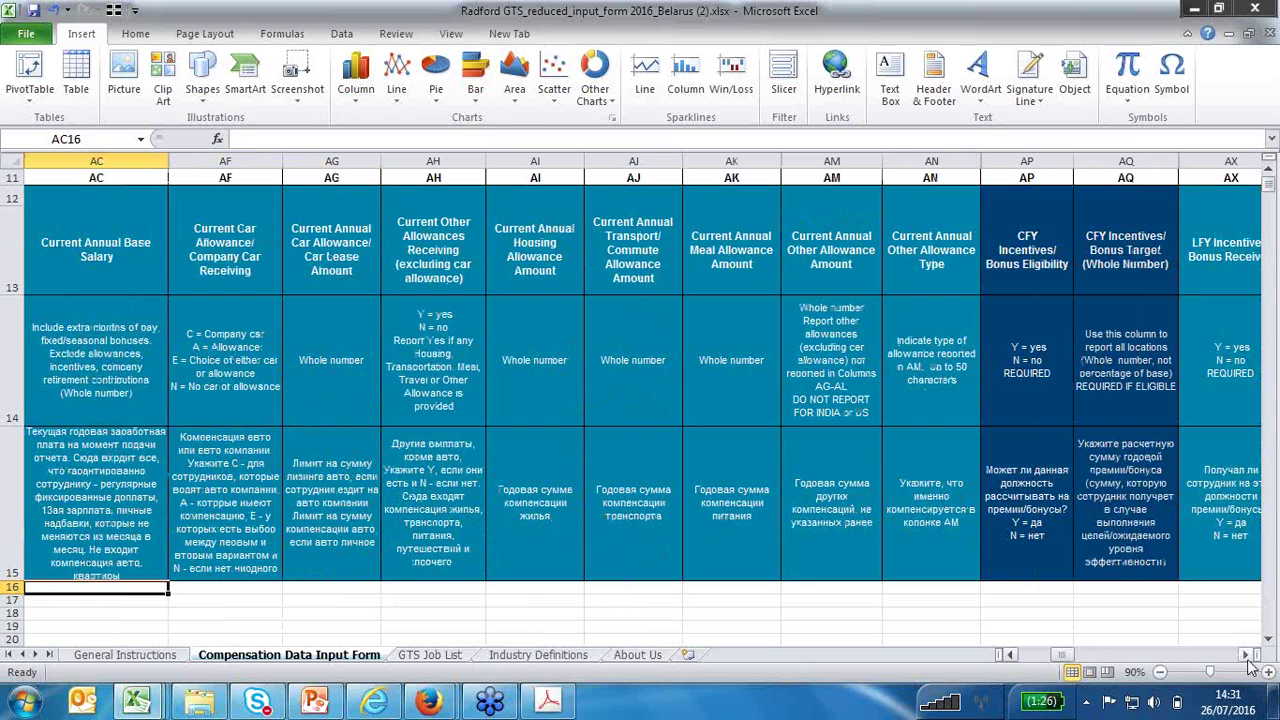
left_click(1249, 667)
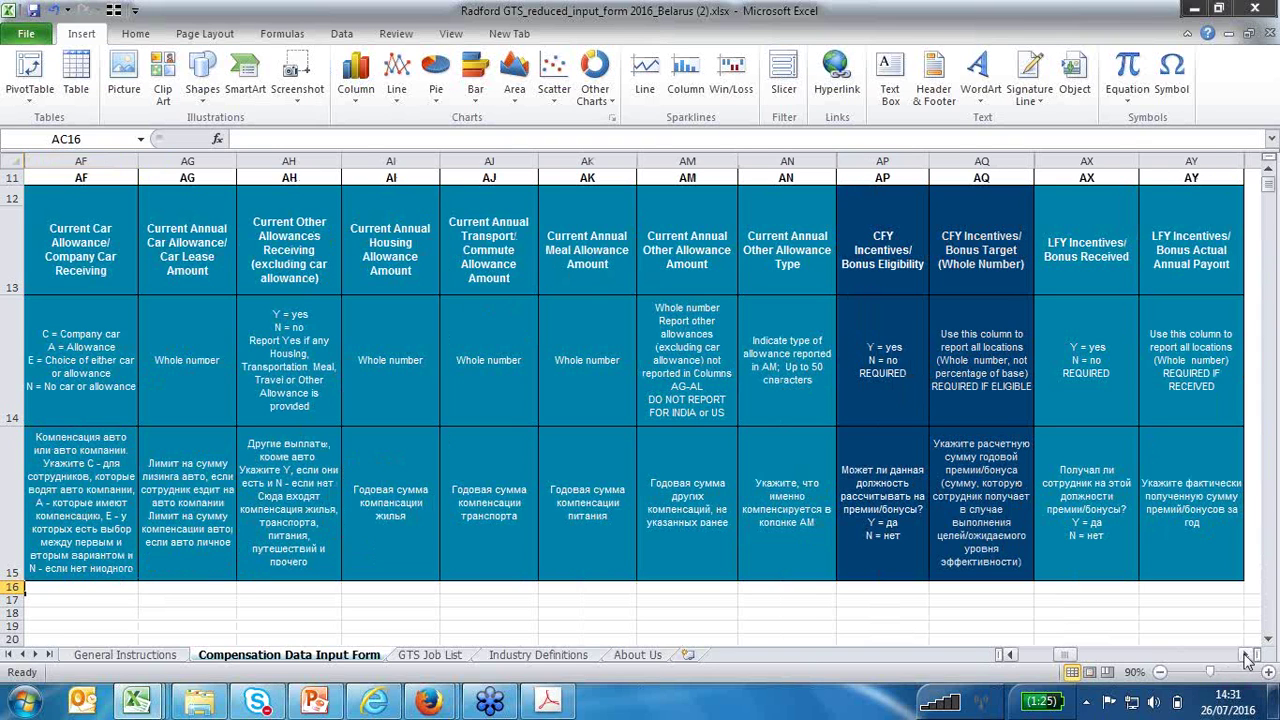
left_click(1245, 656)
left_click(1245, 656)
left_click(1245, 656)
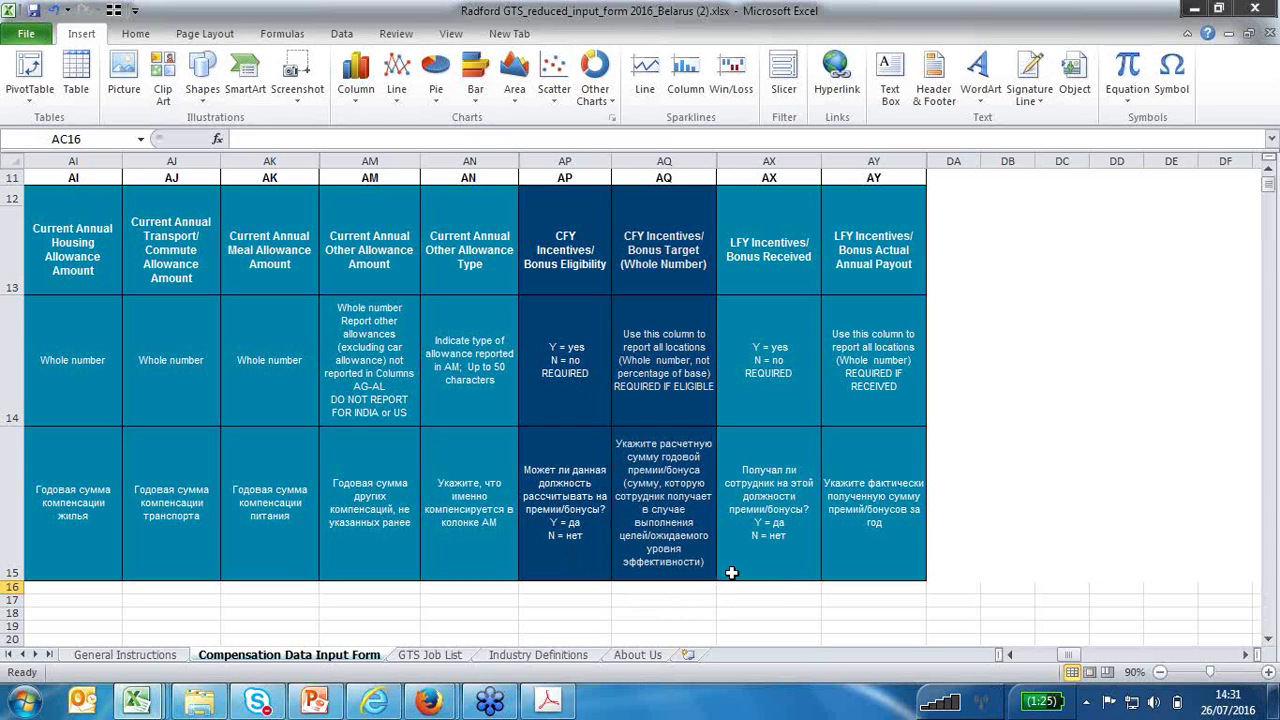
Return to the form's job columns and review the reporting guidance on the General Instructions sheet.
left_click_drag(1068, 656, 556, 630)
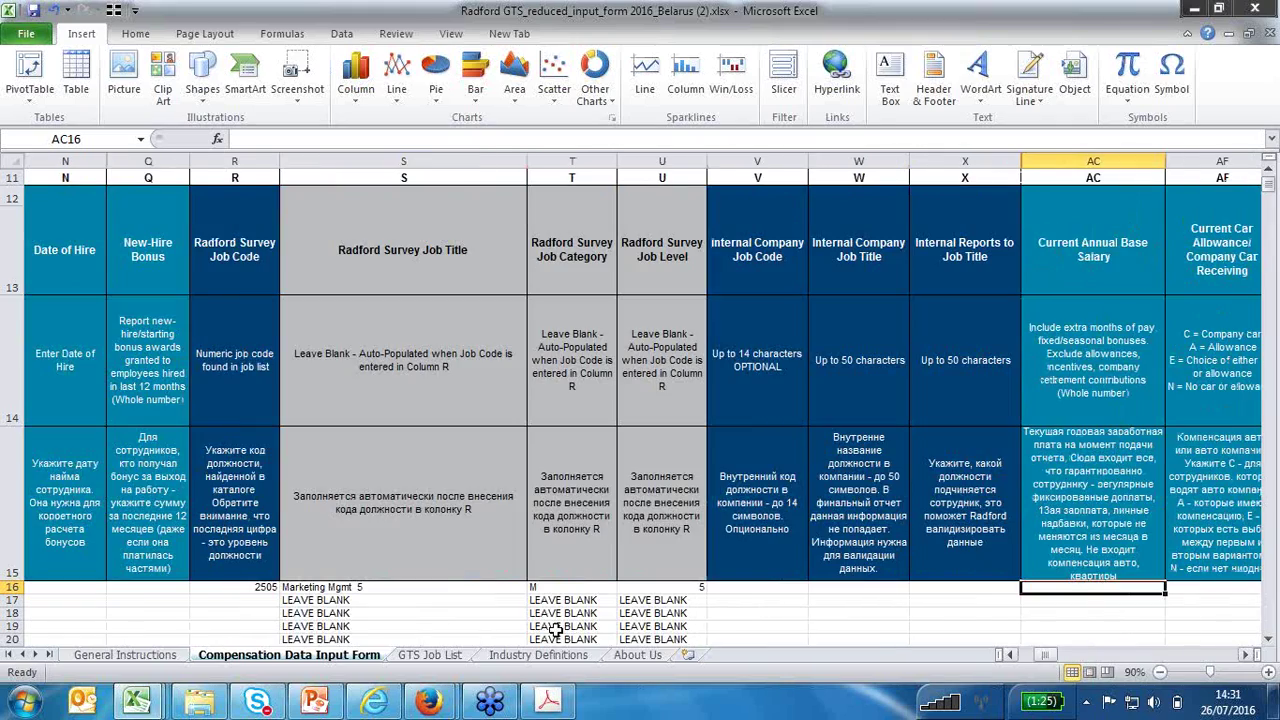
left_click(145, 660)
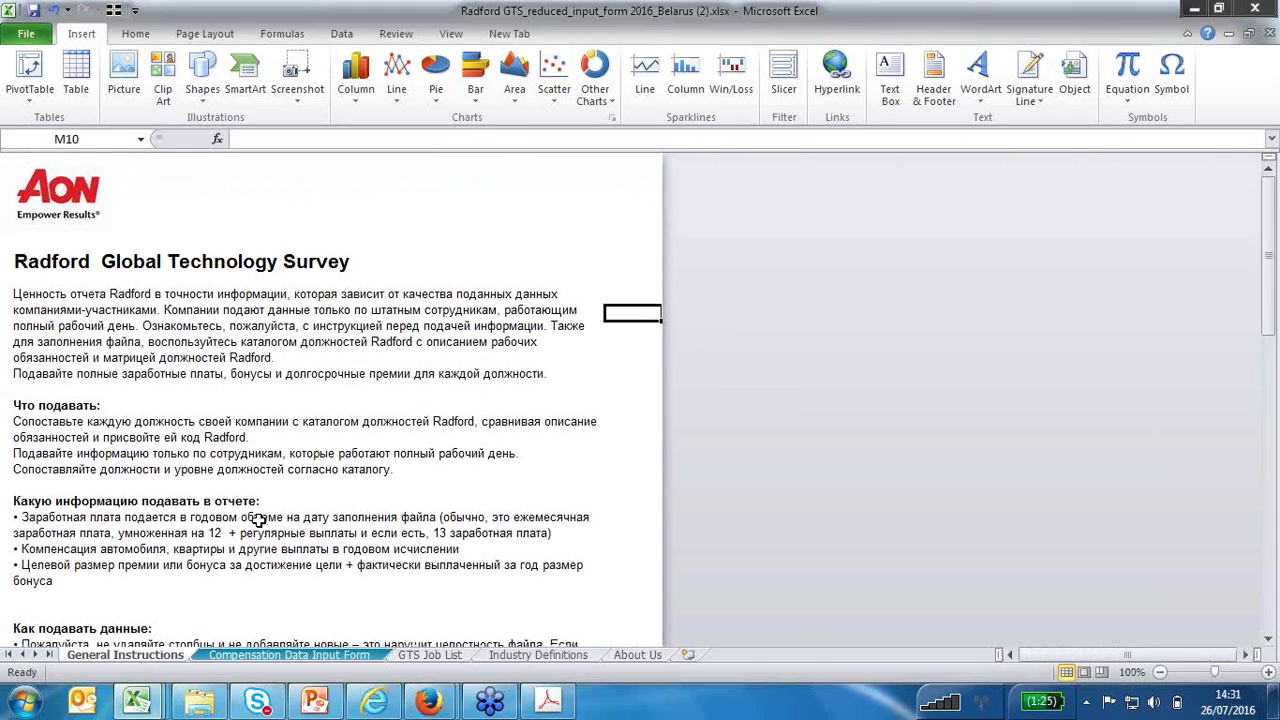
scroll(260, 525, "down", 3)
scroll(260, 533, "down", 3)
scroll(260, 533, "up", 5)
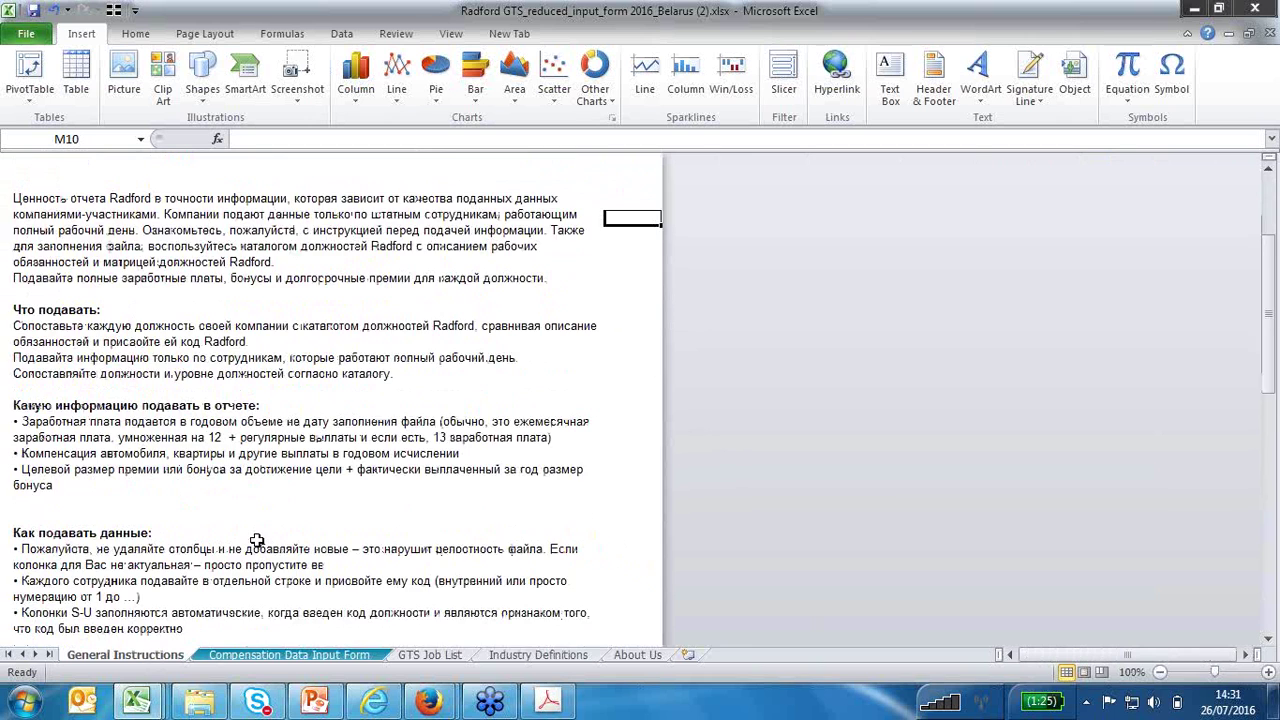
Browse the 2016 Job Code List on the GTS Job List sheet and inspect the CEO - Corporate - Global entry.
left_click(426, 658)
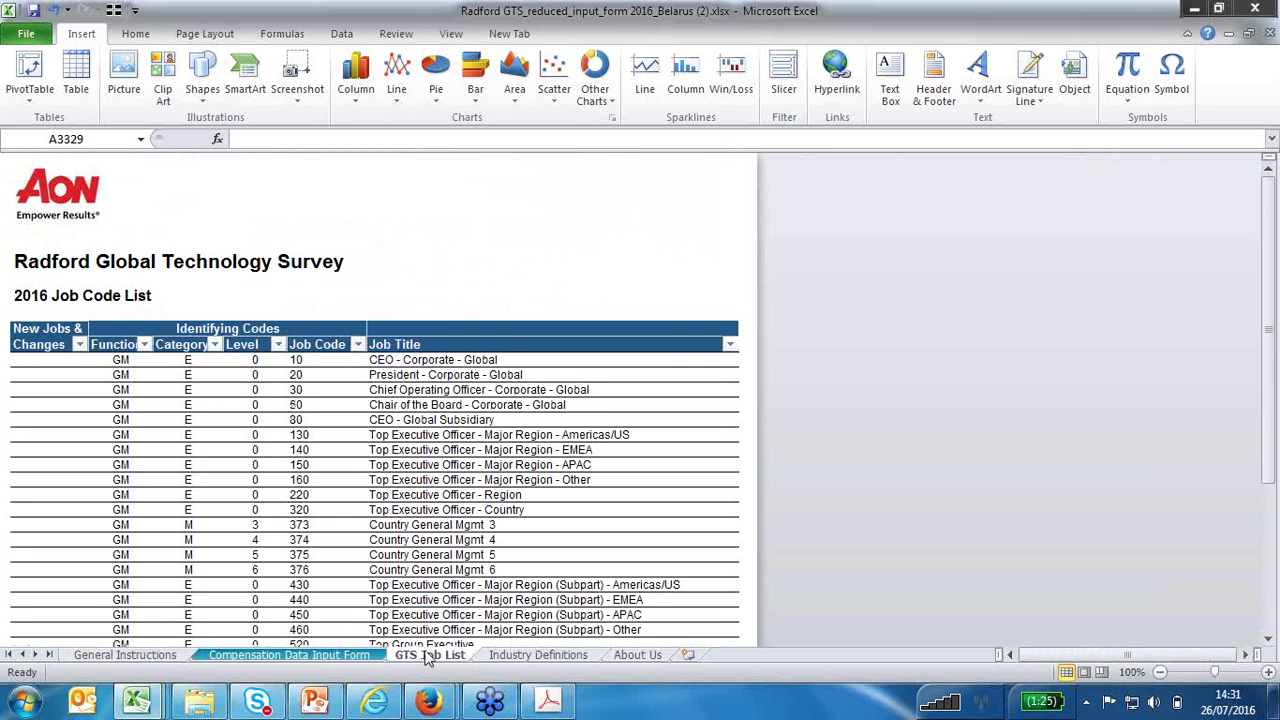
scroll(432, 655, "down", 1)
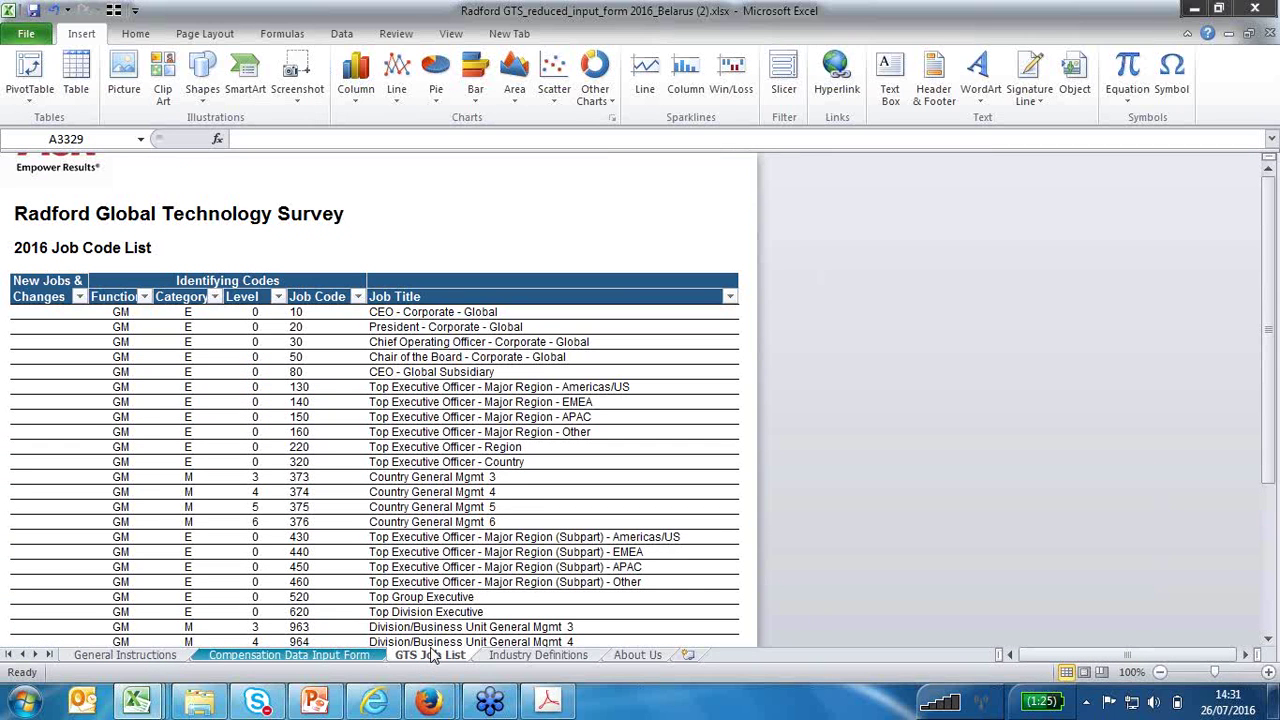
scroll(430, 645, "down", 10)
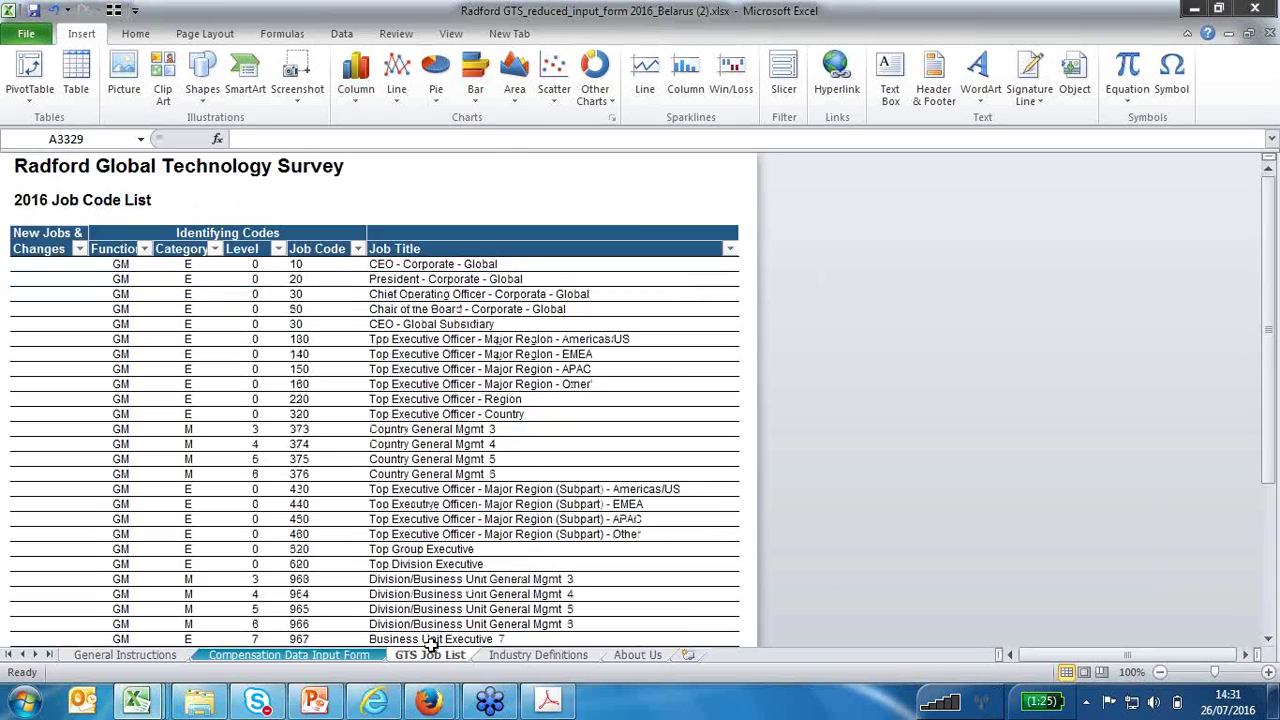
scroll(430, 645, "down", 8)
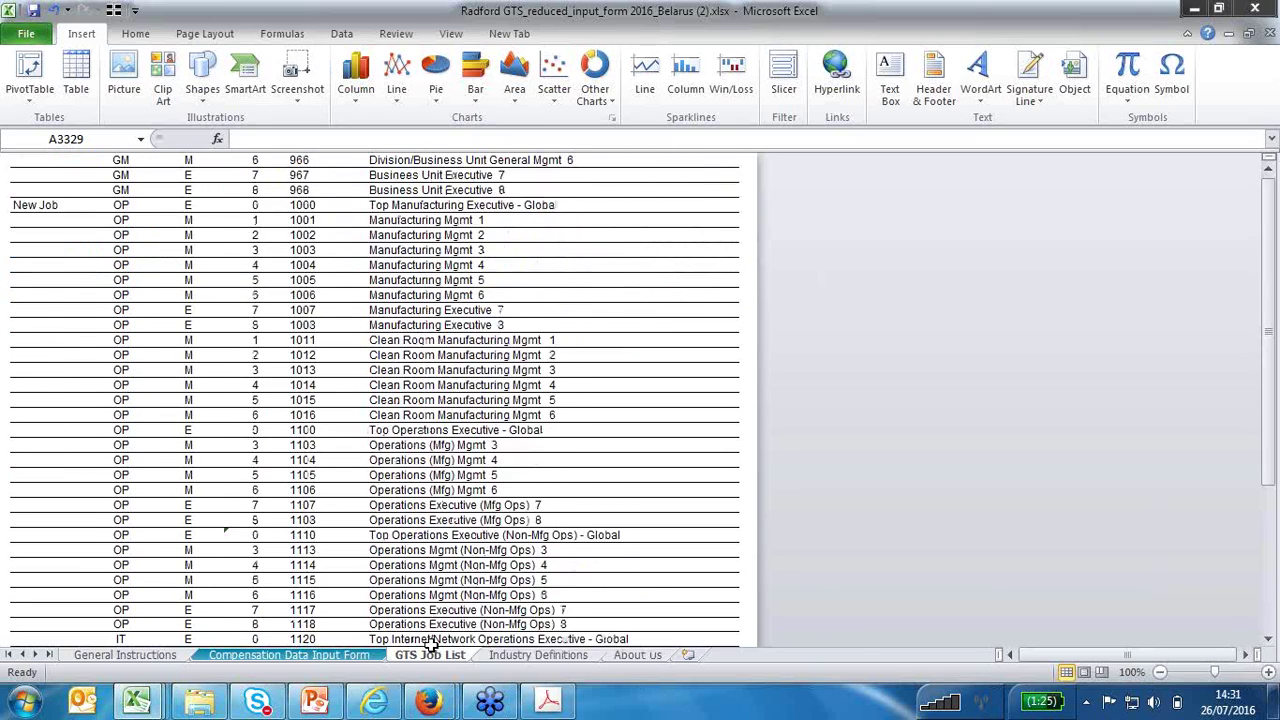
scroll(430, 645, "up", 12)
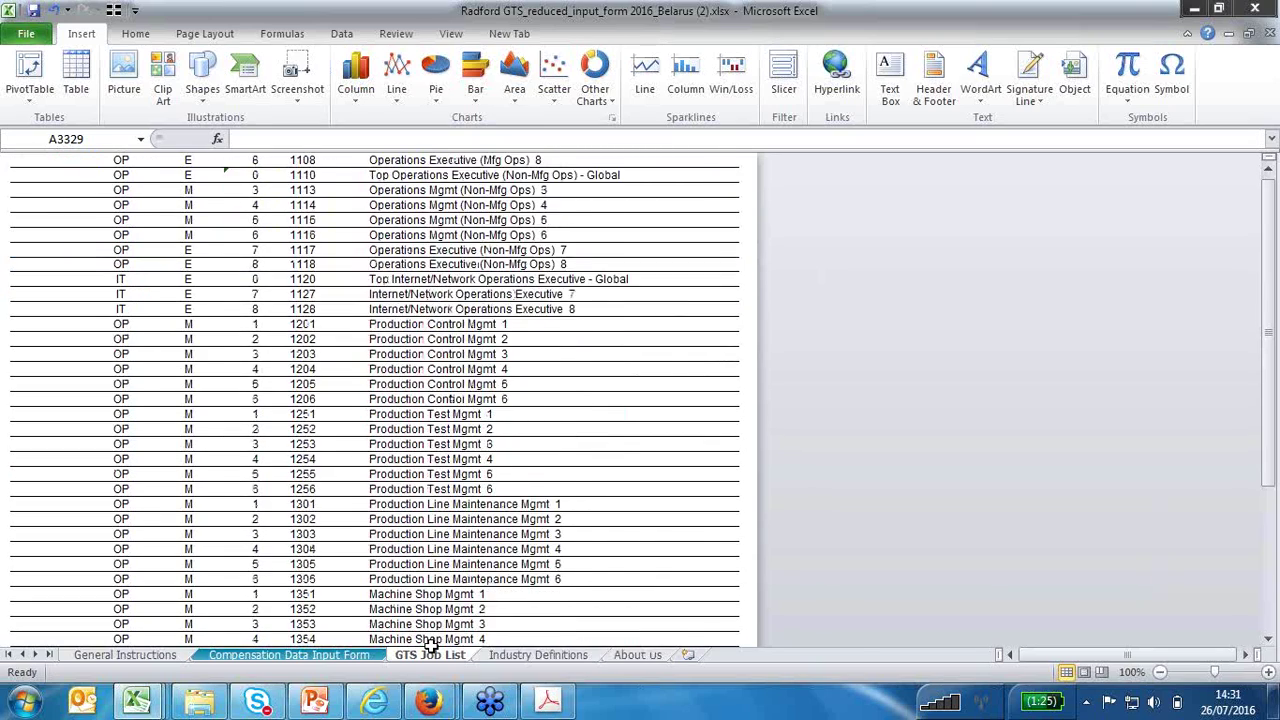
scroll(427, 645, "up", 2)
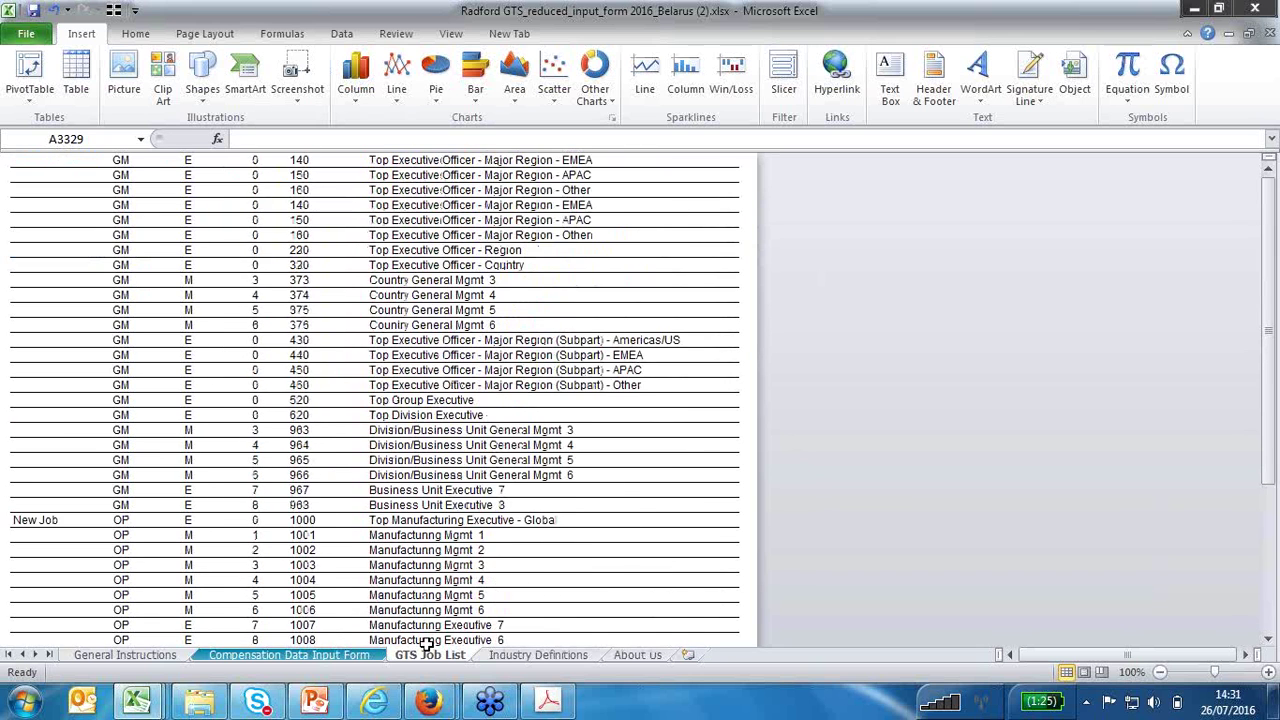
scroll(427, 640, "up", 3)
left_click(300, 315)
left_click(395, 318)
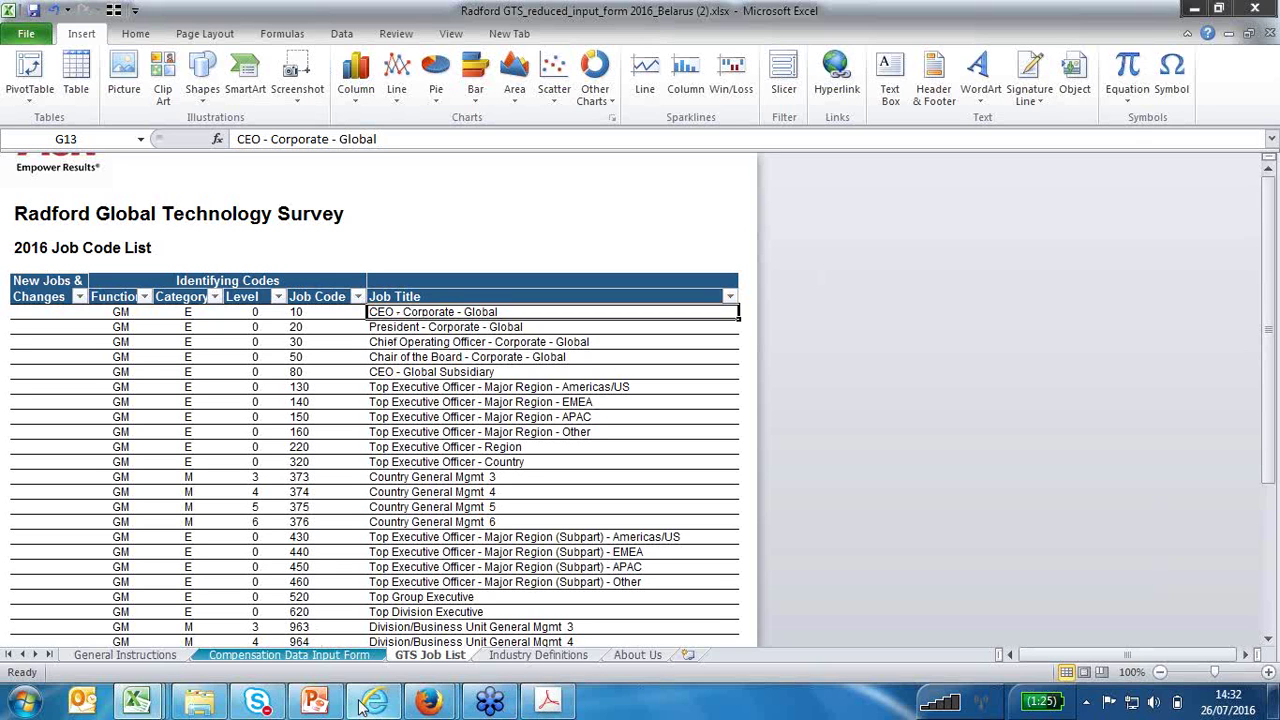
Switch to the Radford survey presentation in PowerPoint and page from Data Input Collection to the Next steps slide.
left_click(316, 707)
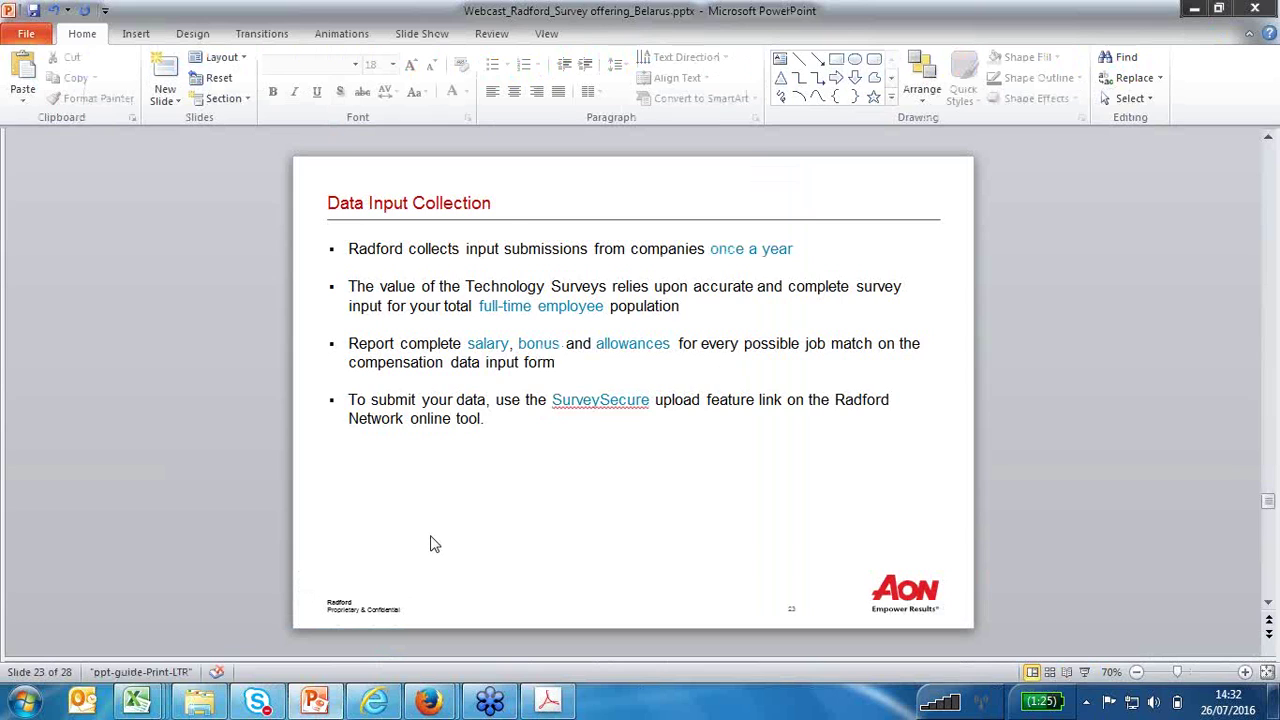
scroll(433, 543, "down", 1)
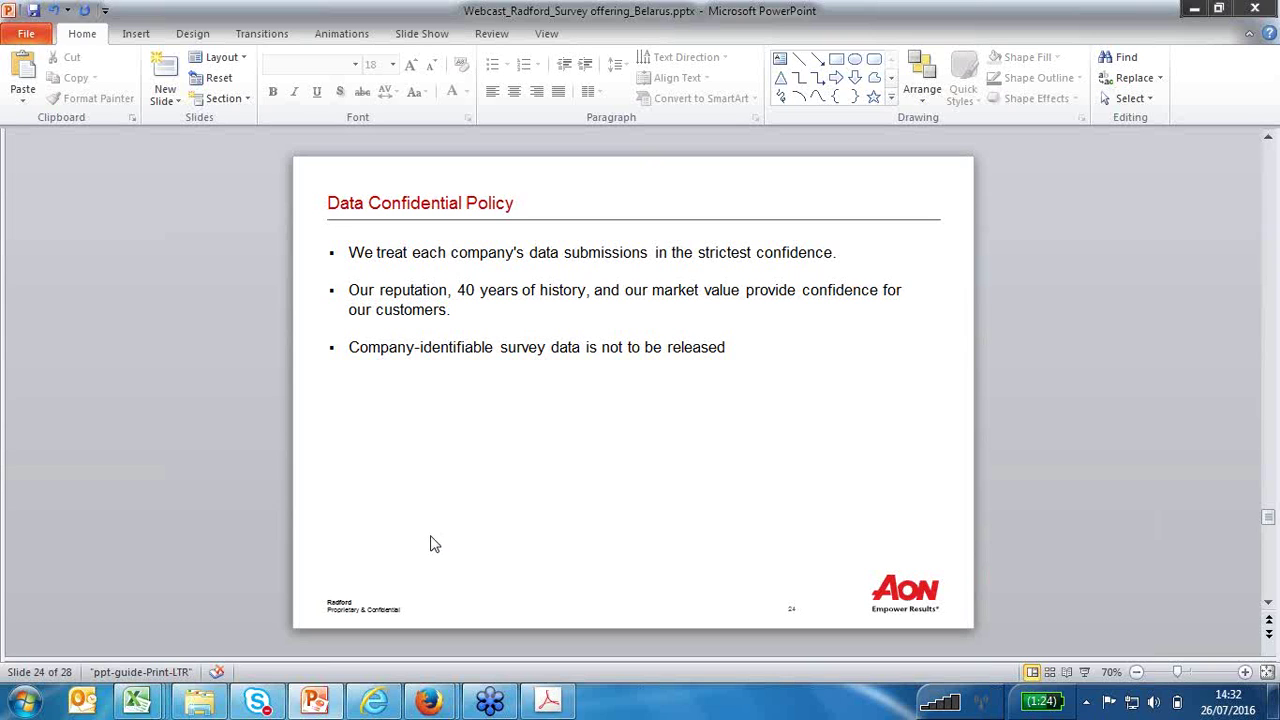
key("Page_Down")
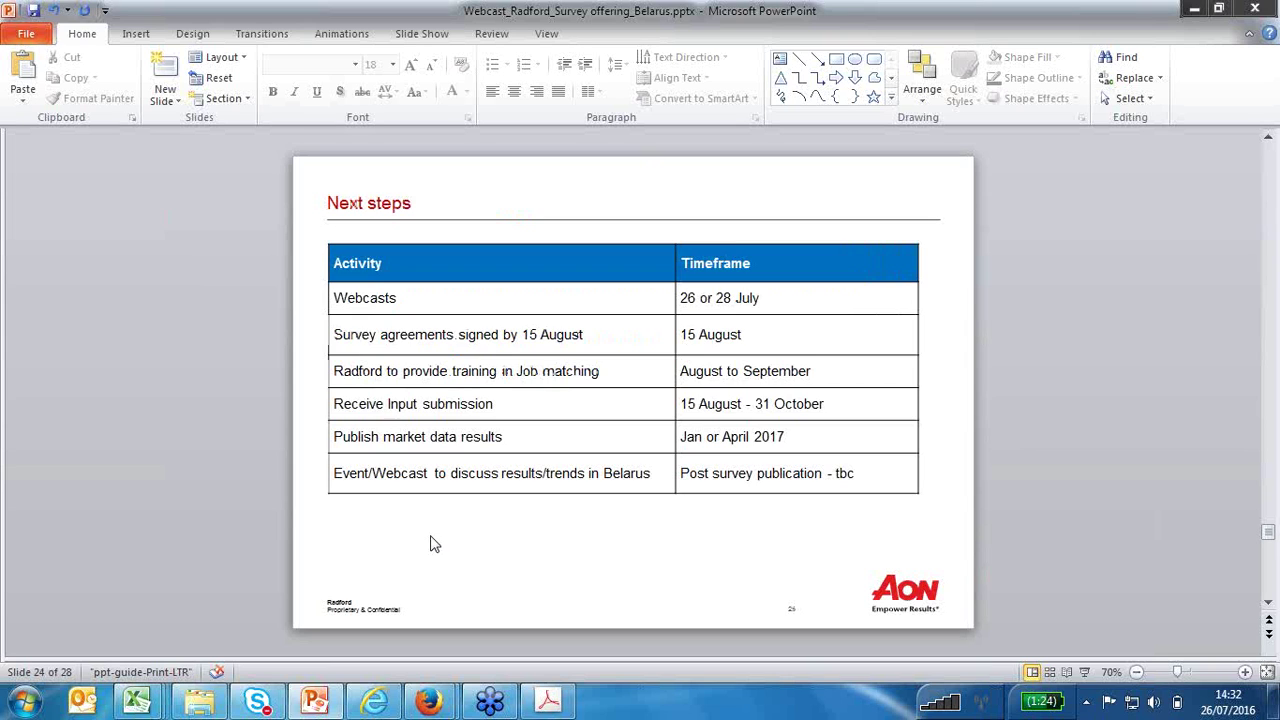